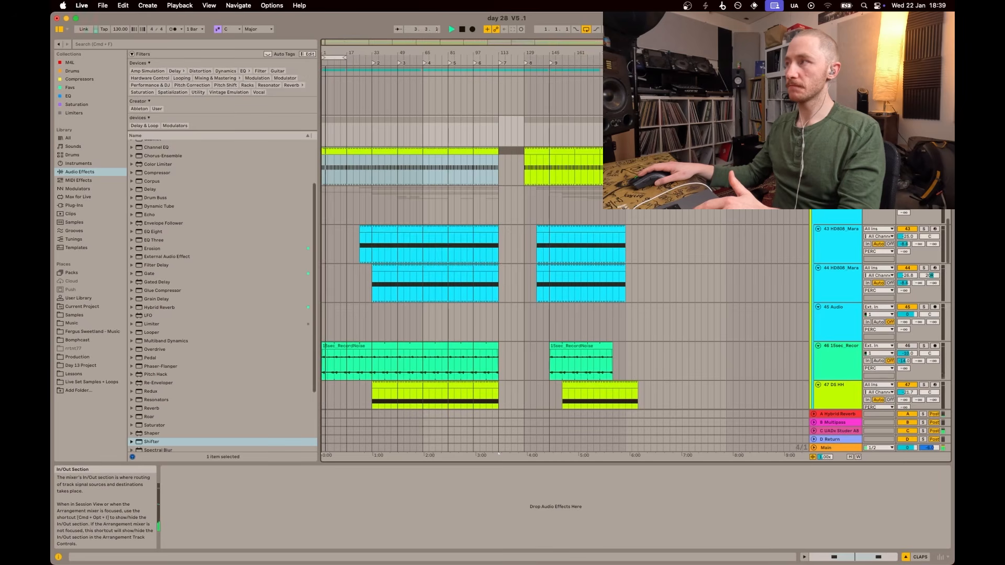
# Step: Open the device chain of the lime-green percussion audio track and toggle its EQ Eight during playback
pyautogui.click(840, 154)
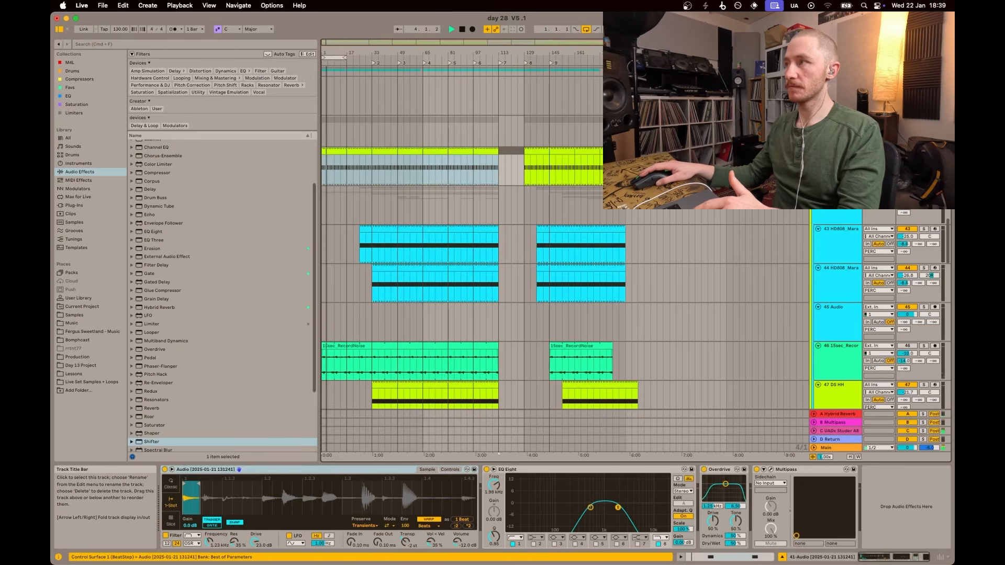
pyautogui.click(486, 470)
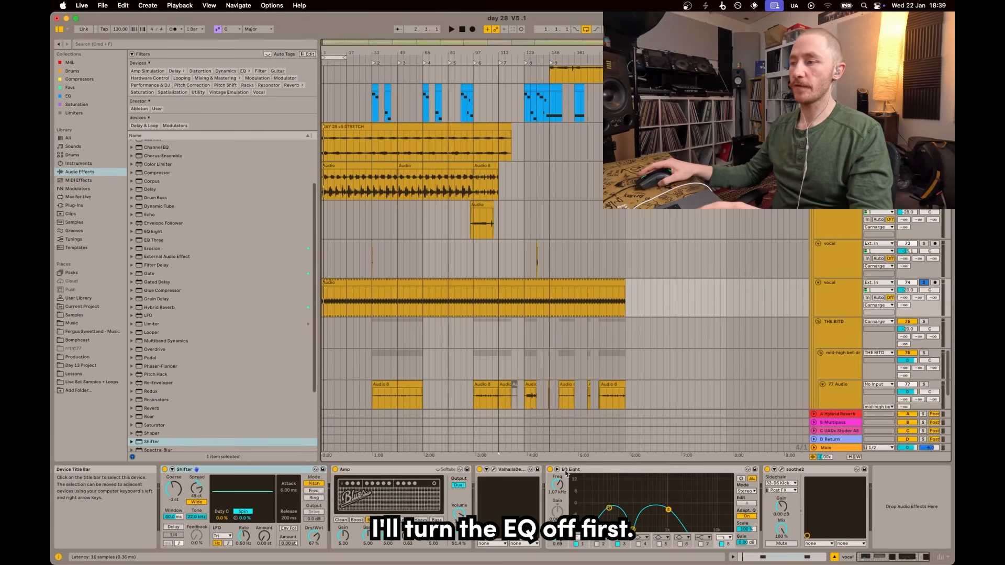
# Step: Play the soloed vocal track and compare it with its EQ Eight bypassed and re-enabled
pyautogui.press('space')
pyautogui.click(550, 470)
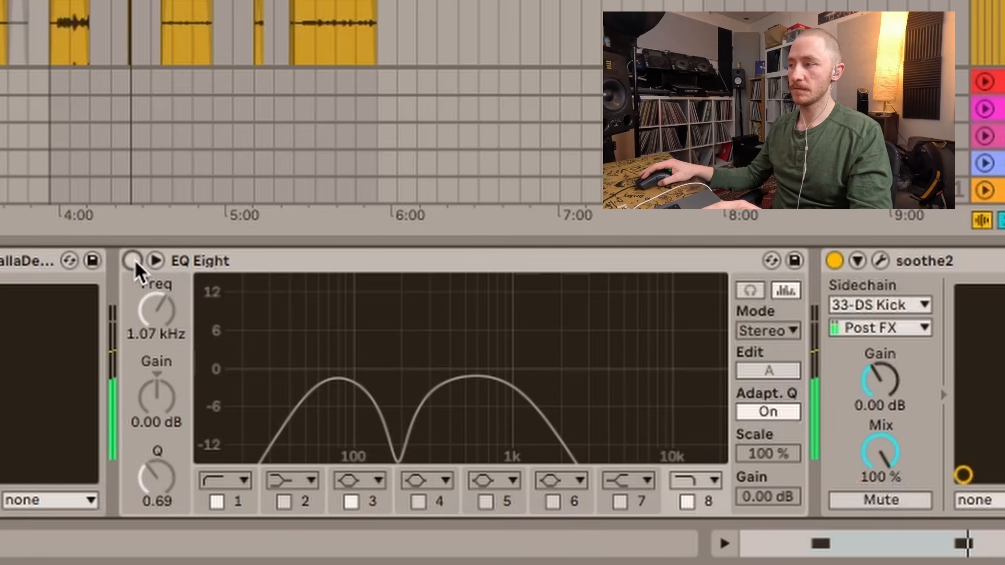
pyautogui.click(550, 469)
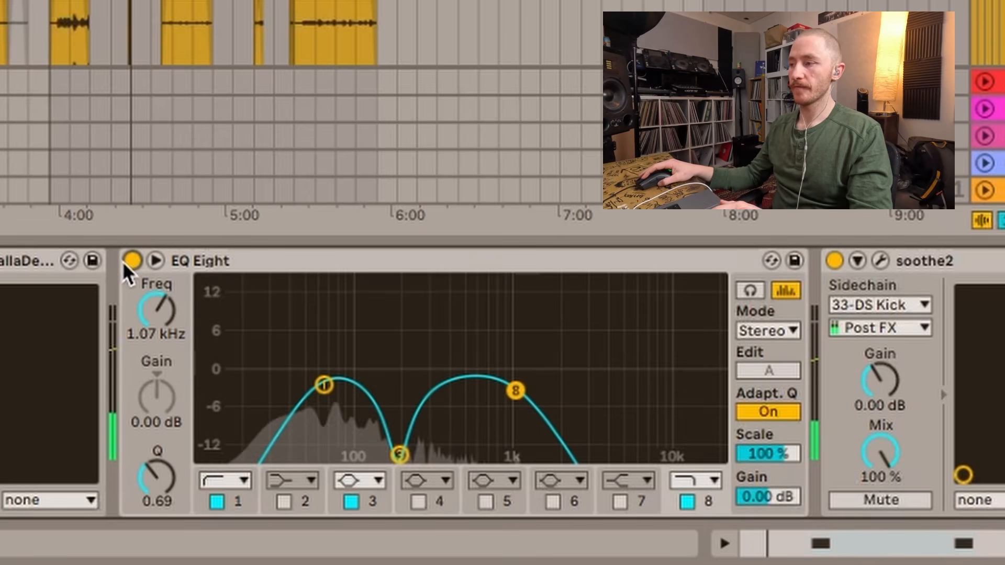
# Step: Audition only band 3 of the vocal's EQ Eight to hear the frequencies it cuts
pyautogui.click(399, 454)
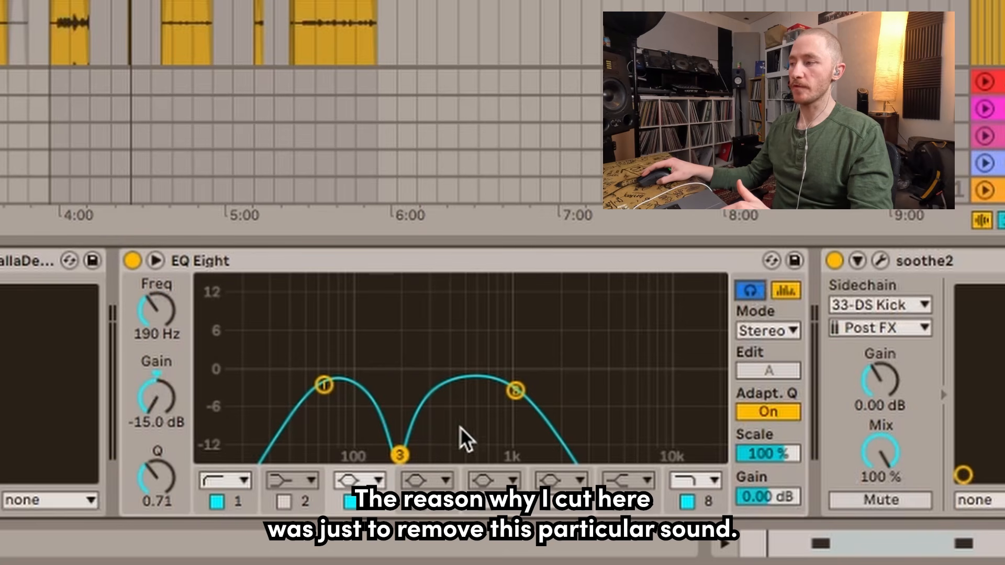
pyautogui.press('space')
pyautogui.click(398, 455)
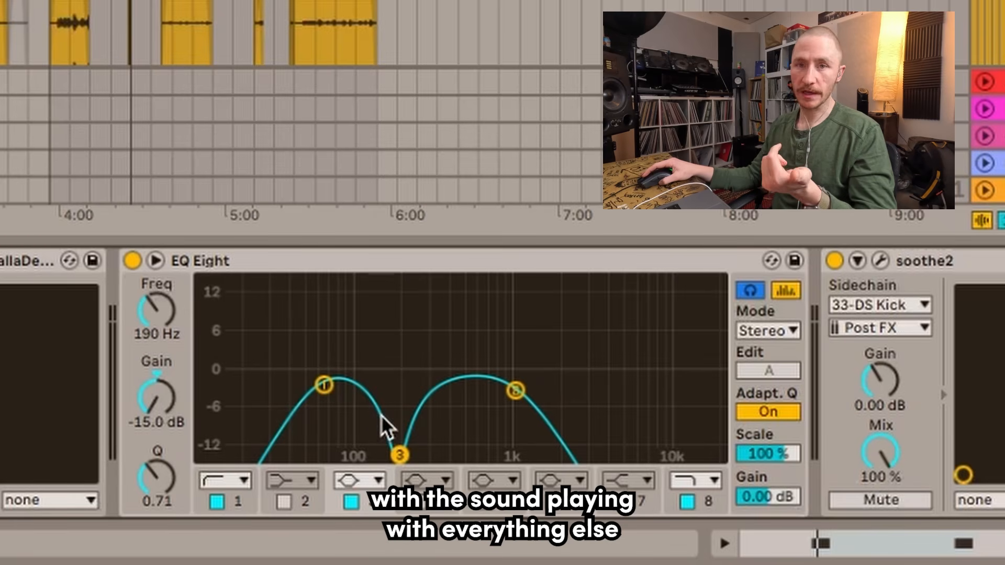
# Step: Play the vocal with the rest of the mix and compare its EQ Eight switched off and on
pyautogui.press('space')
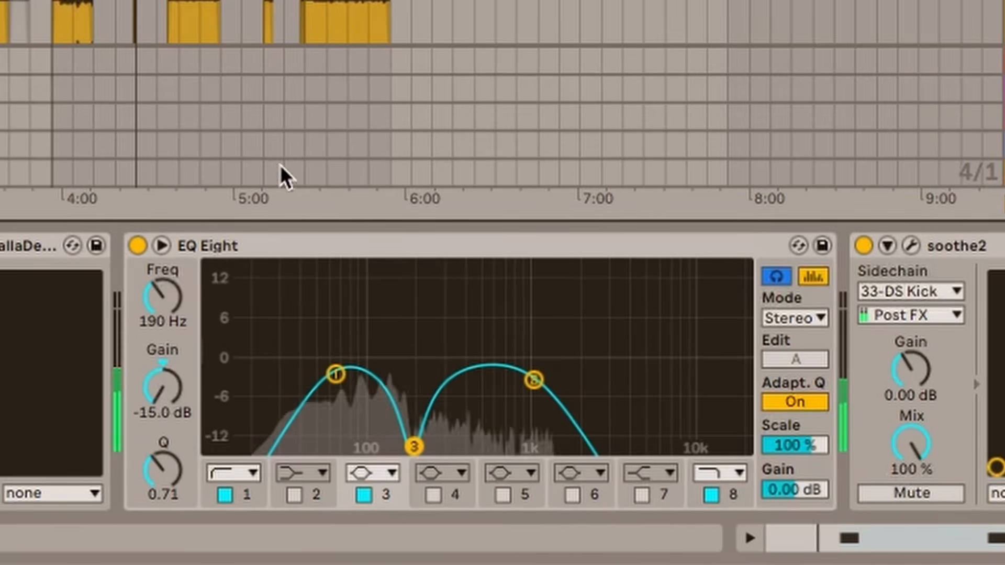
pyautogui.click(139, 246)
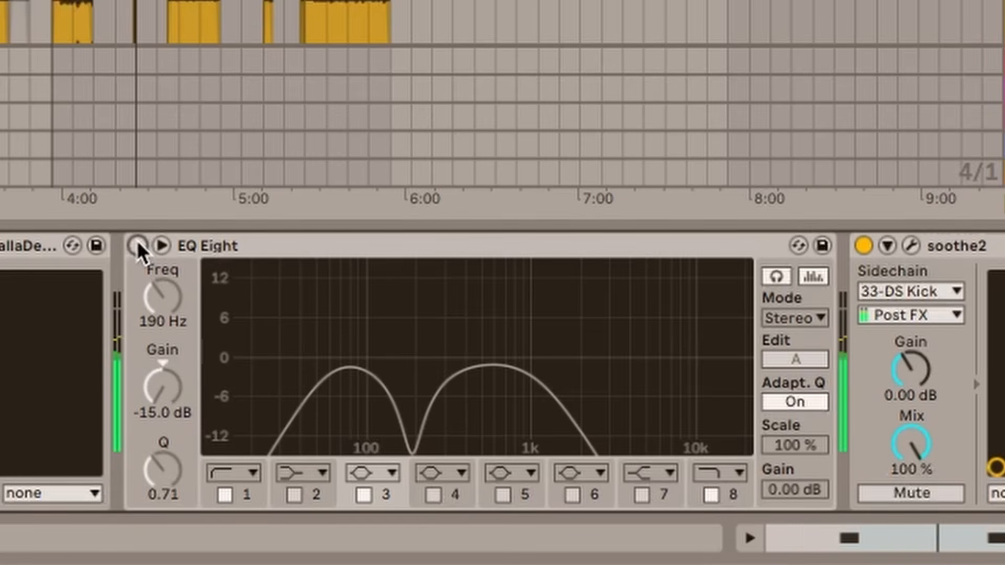
pyautogui.click(136, 244)
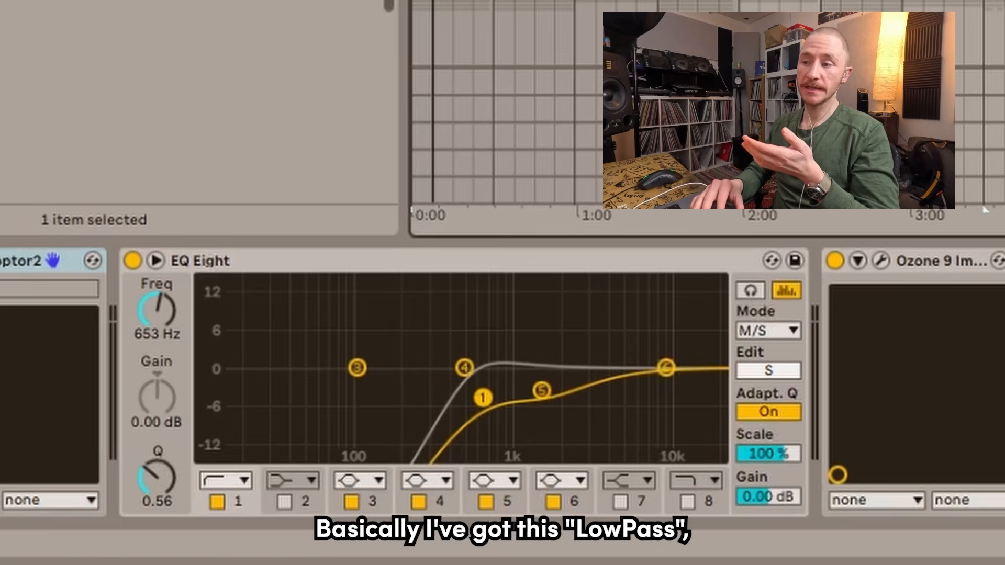
# Step: Examine the filter bands of the M/S-mode EQ Eight and switch between its side and mid editing views
pyautogui.click(338, 501)
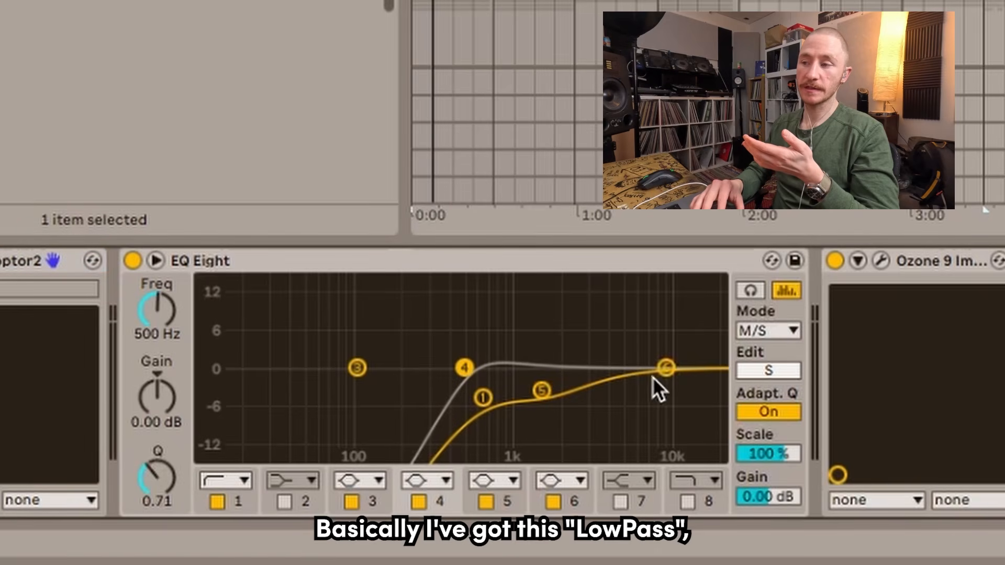
pyautogui.click(743, 372)
pyautogui.click(472, 379)
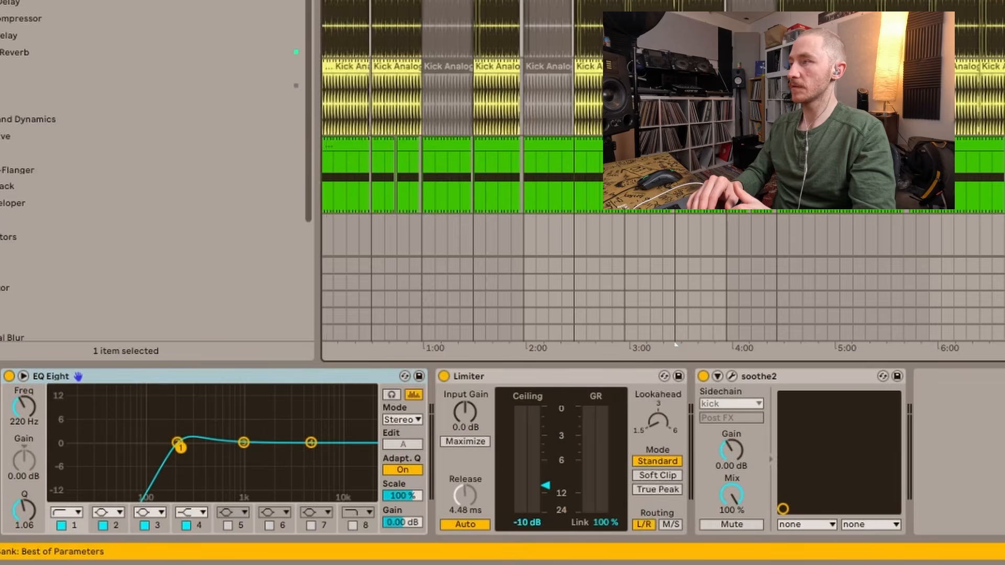
# Step: Play through the kick layers in turn, finishing with the DS Kick track
pyautogui.press('space')
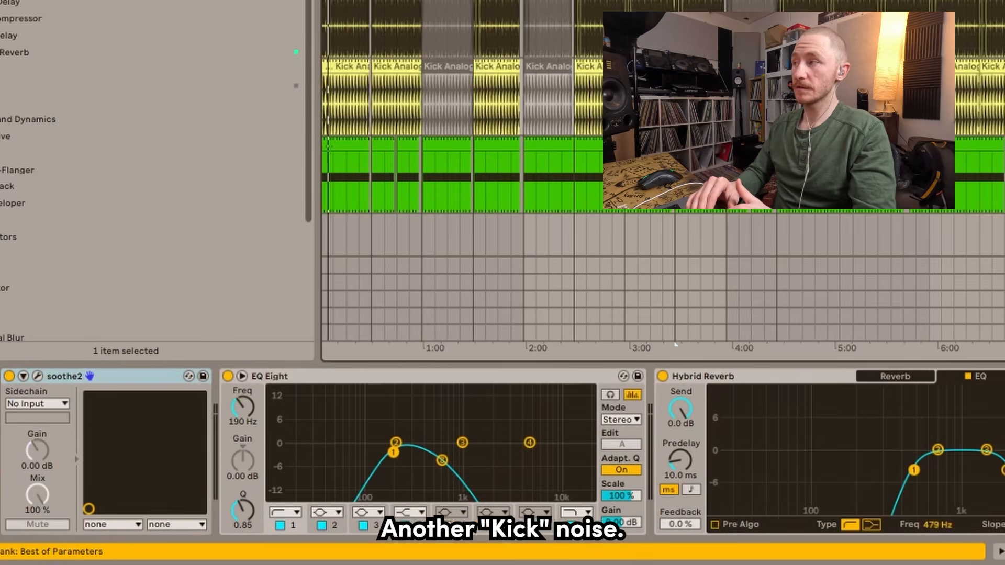
pyautogui.press('space')
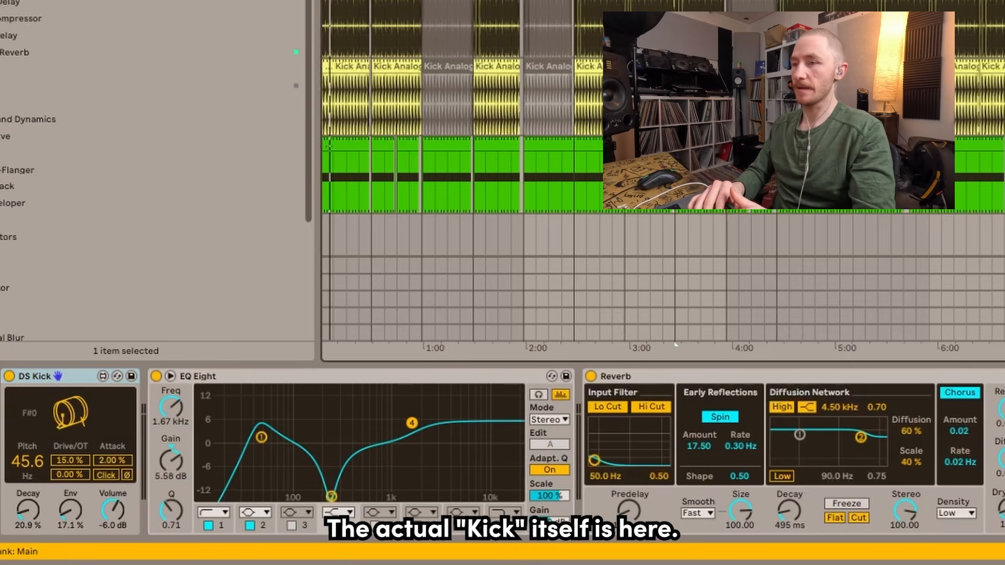
pyautogui.press('space')
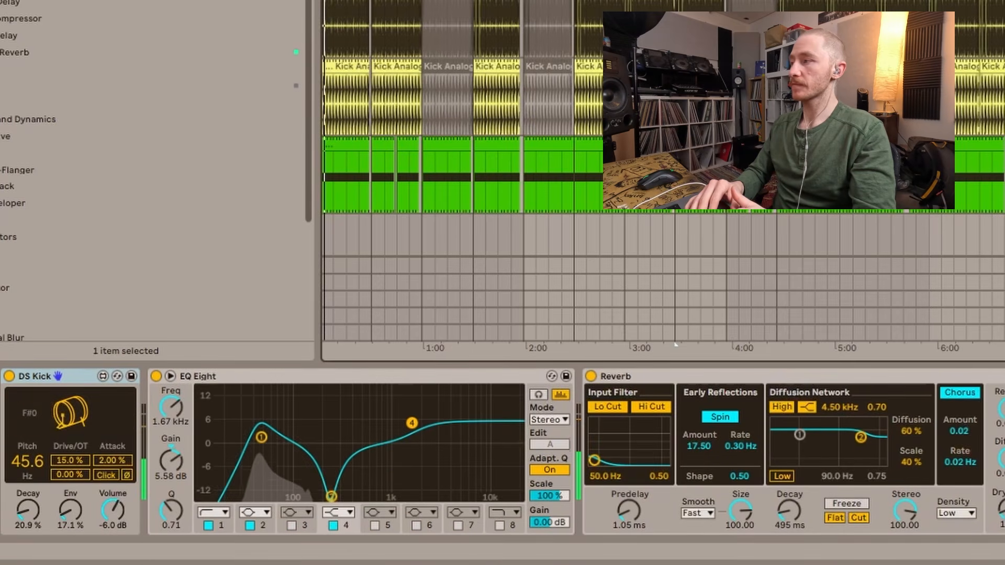
# Step: Compare the kick with band 2 of the DS Kick track's EQ Eight repeatedly disabled and enabled
pyautogui.click(261, 440)
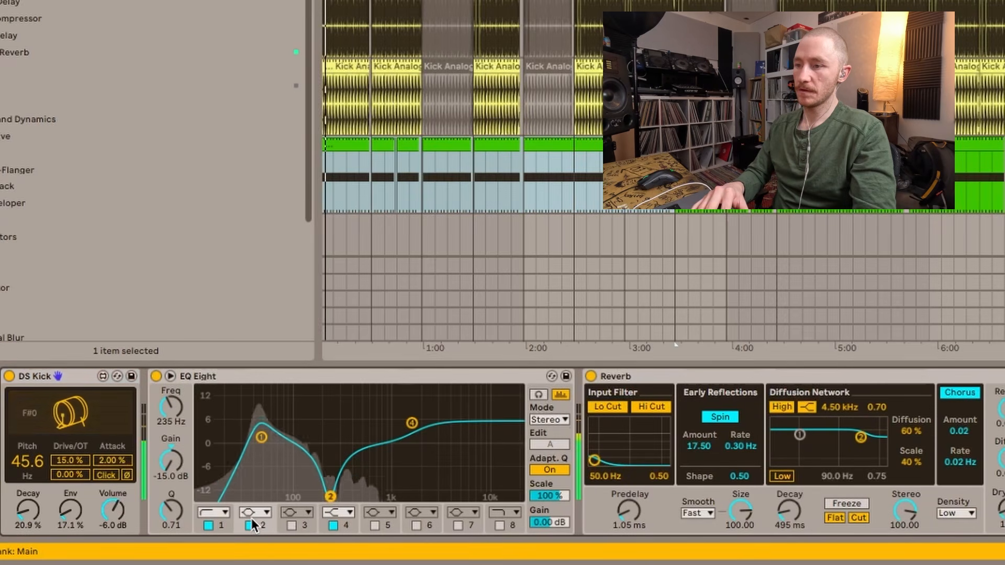
pyautogui.click(249, 524)
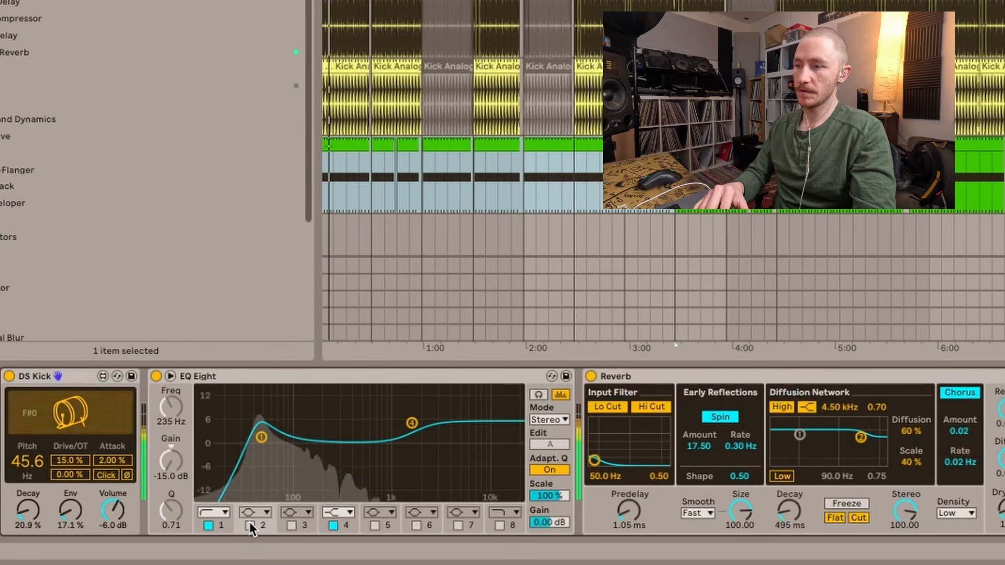
pyautogui.click(249, 524)
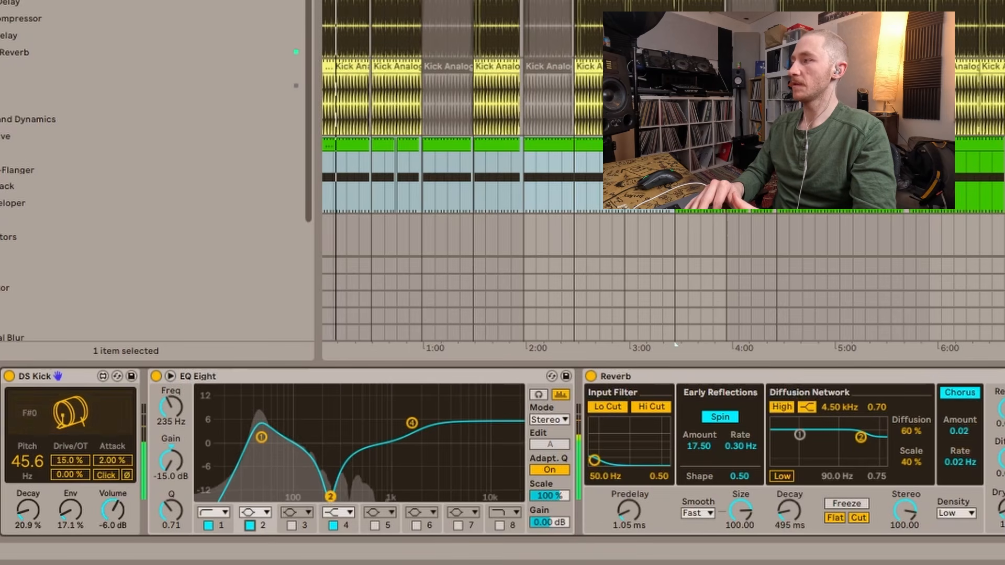
pyautogui.click(250, 524)
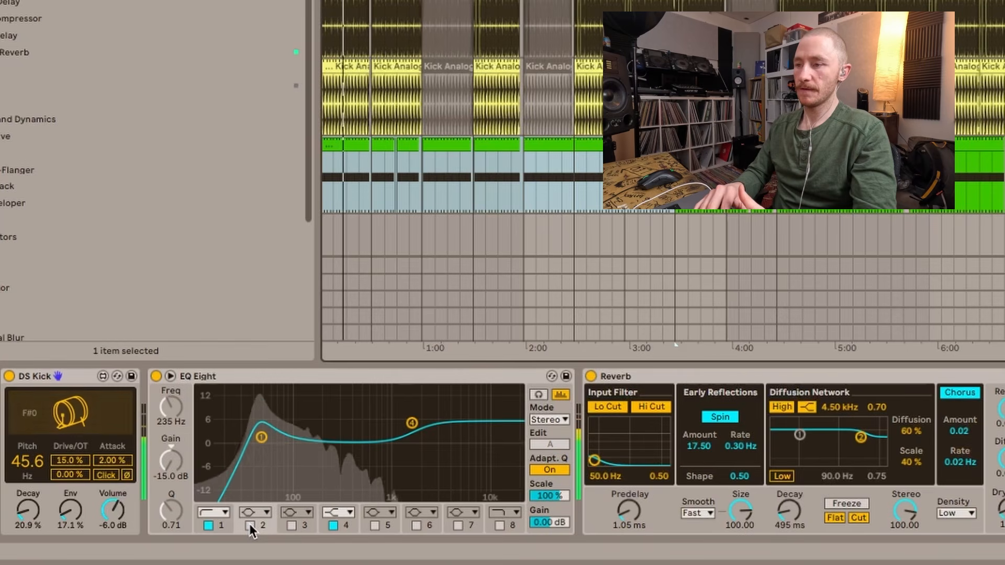
pyautogui.click(250, 524)
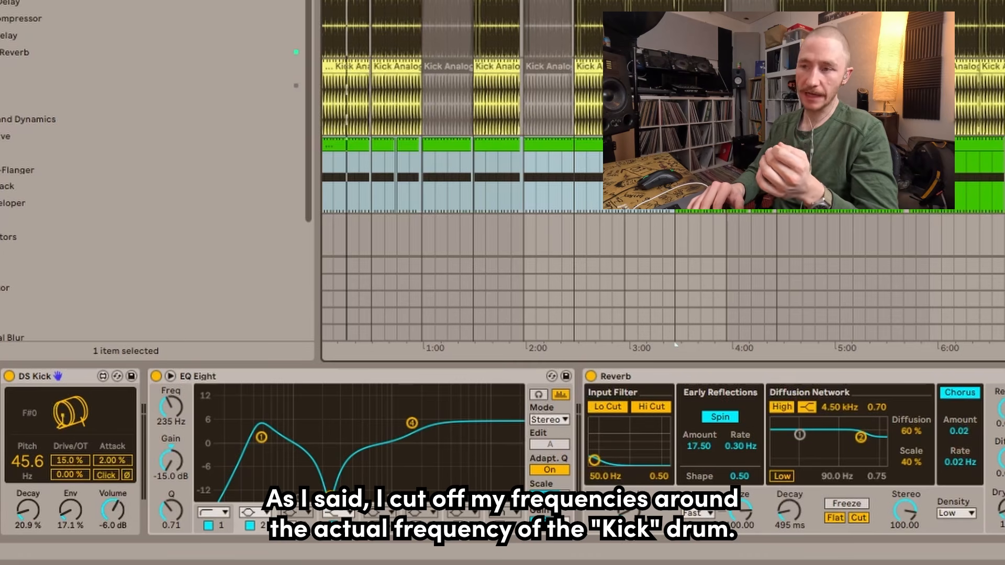
# Step: Add band 5 to the low-end group's EQ Eight as a cut of about 4.6 dB around 43.5 Hz
pyautogui.press('Up')
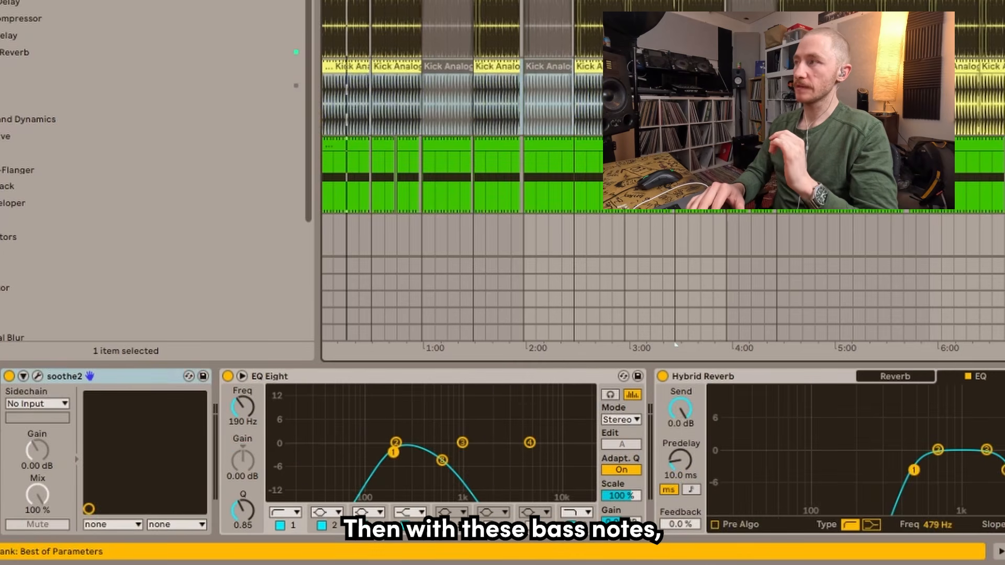
pyautogui.press('Up')
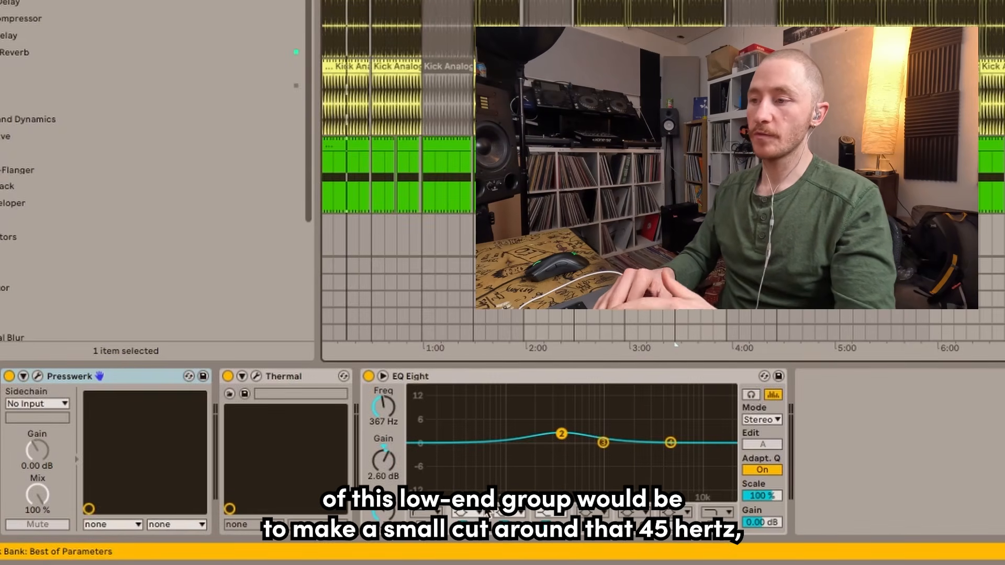
pyautogui.doubleClick(512, 460)
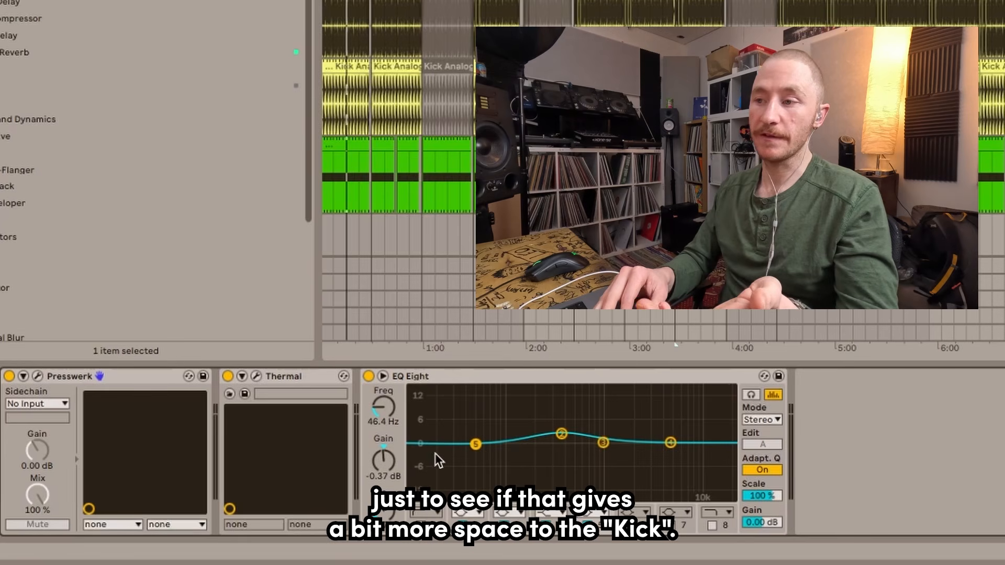
pyautogui.moveTo(384, 467); pyautogui.dragTo(384, 484)
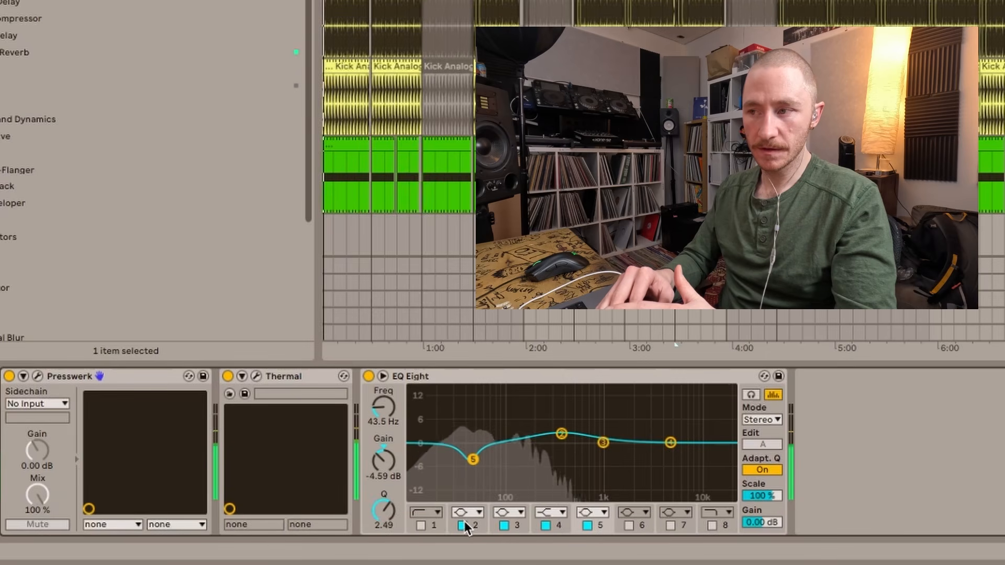
# Step: Compare the low end with and without band 5, raise its gain to about -0.12 dB, and disable the band
pyautogui.click(587, 525)
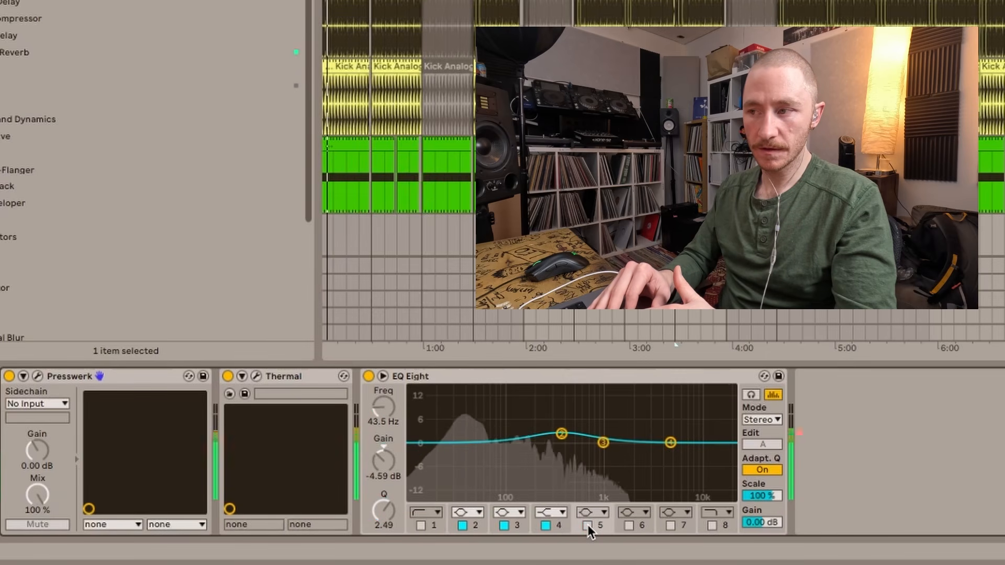
pyautogui.click(587, 525)
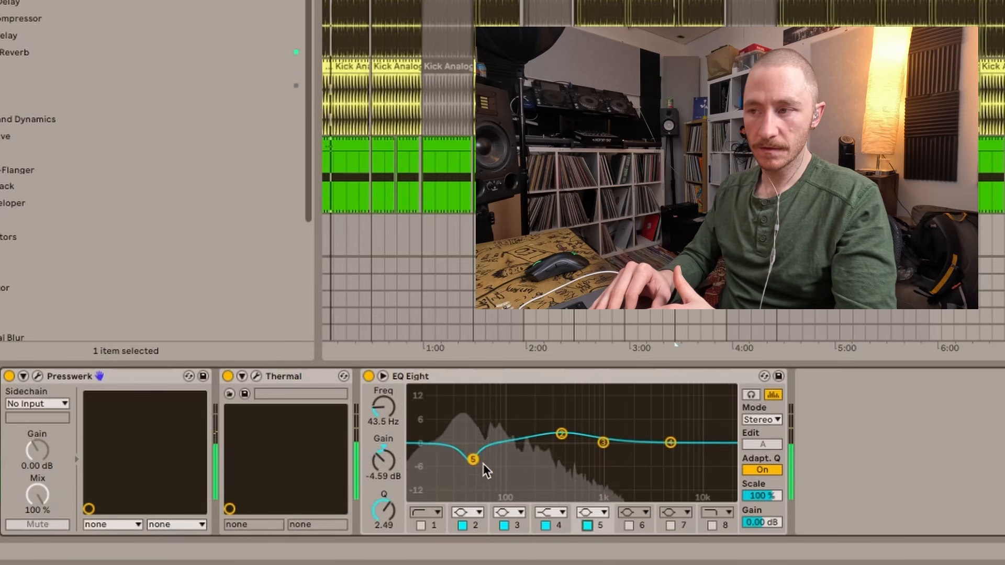
pyautogui.moveTo(465, 460)
pyautogui.mouseDown()
pyautogui.moveTo(465, 429)
pyautogui.moveTo(465, 456)
pyautogui.moveTo(465, 446)
pyautogui.mouseUp()
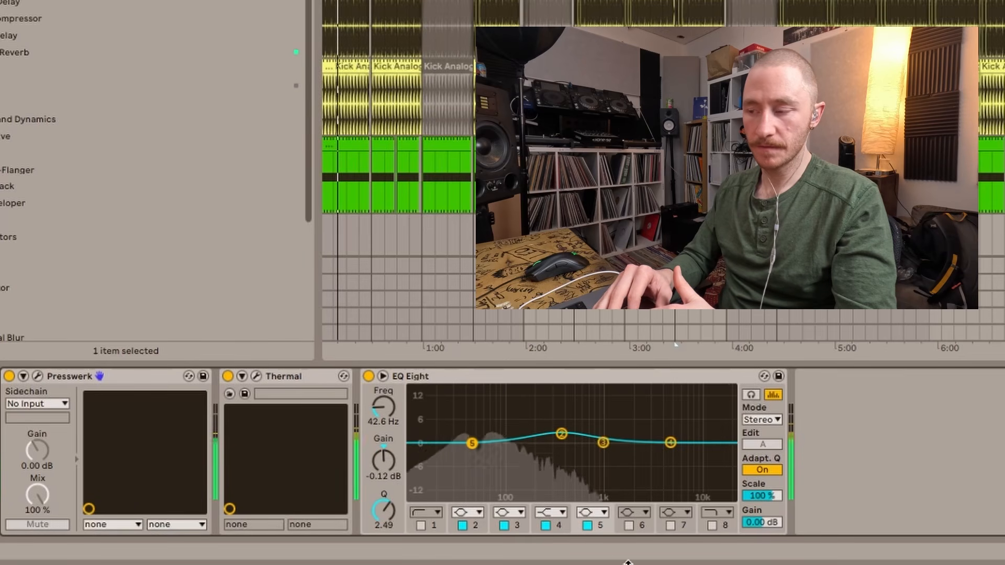
pyautogui.click(587, 525)
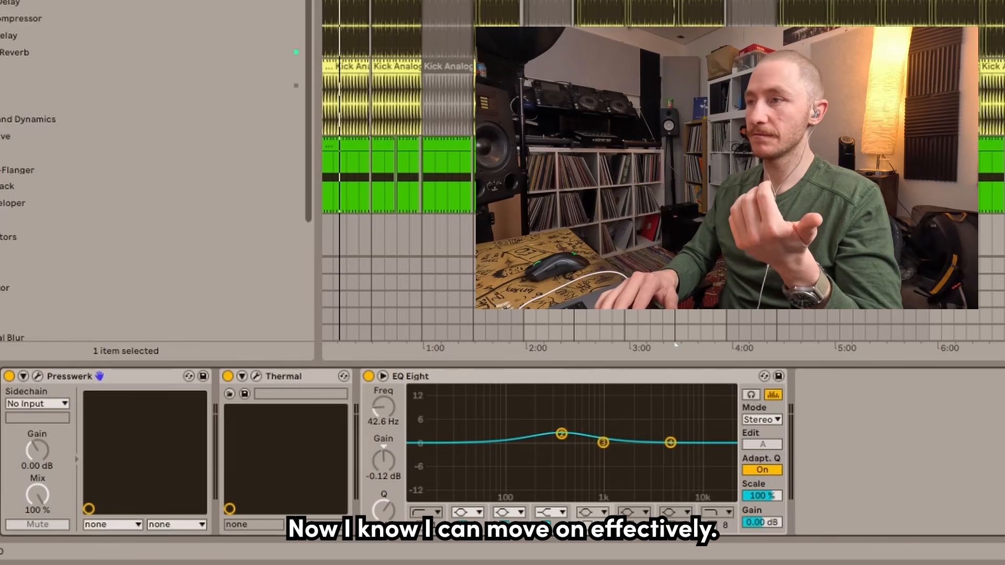
# Step: Compare the low end with the 34 Audio track deactivated and reactivated during playback
pyautogui.scroll(-5, 662, 173)
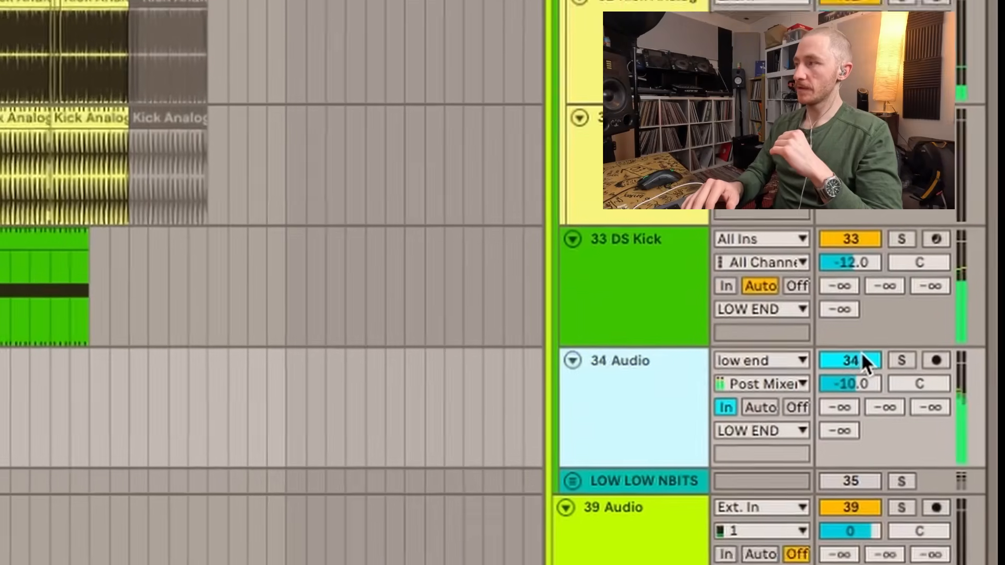
pyautogui.click(910, 319)
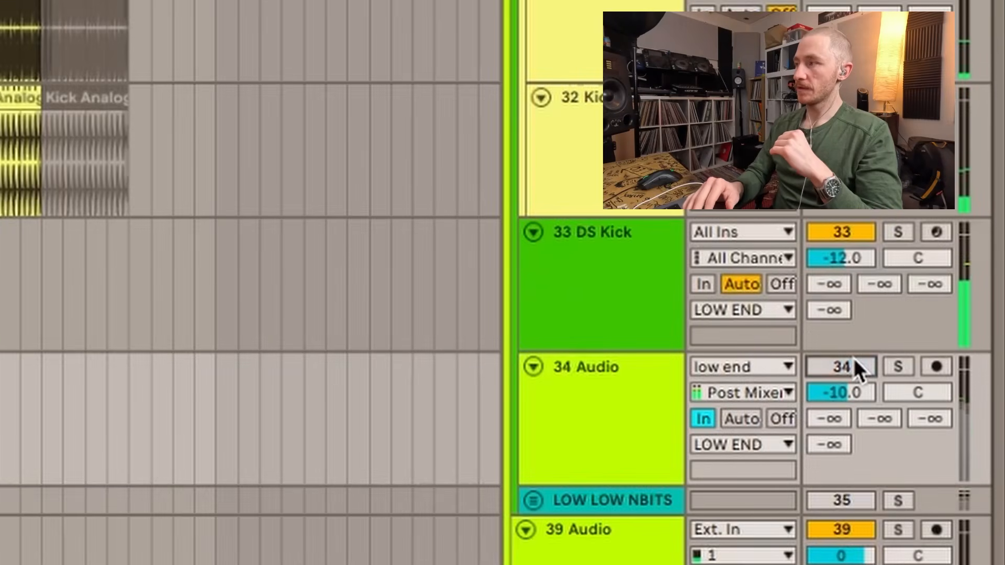
pyautogui.click(854, 361)
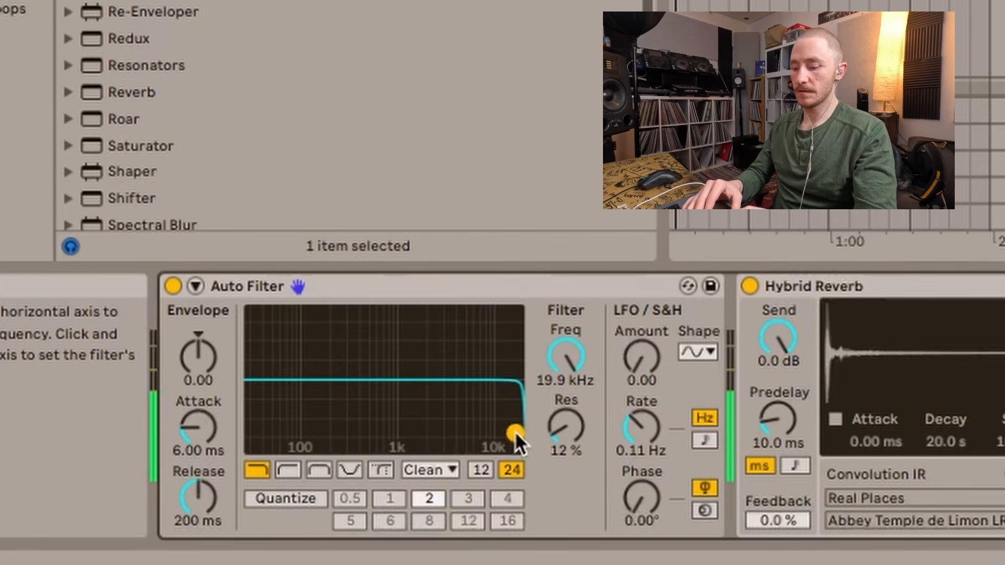
# Step: Set the Auto Filter's low-pass frequency to 100 Hz
pyautogui.click(573, 381)
pyautogui.write('1')
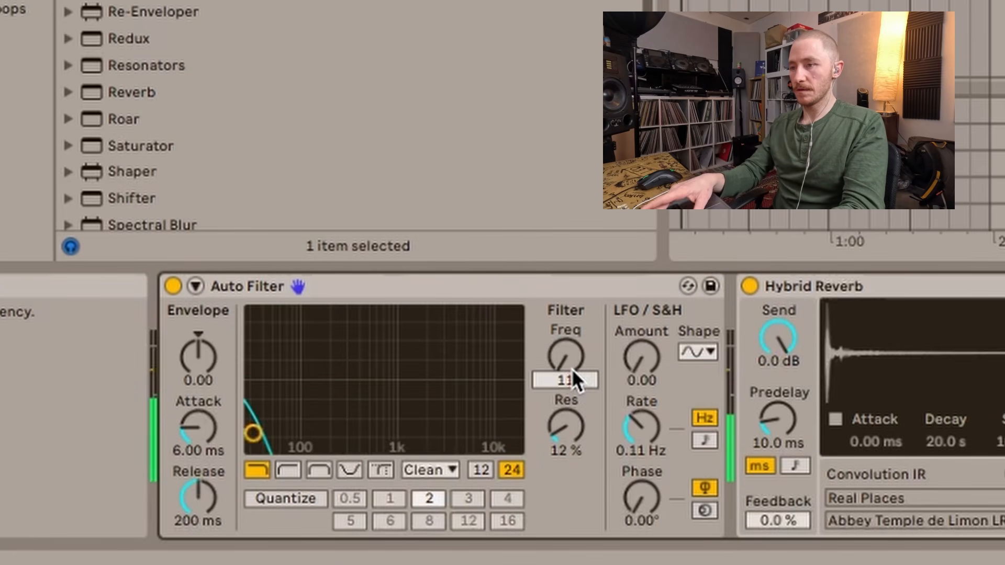
pyautogui.write('00')
pyautogui.press('Return')
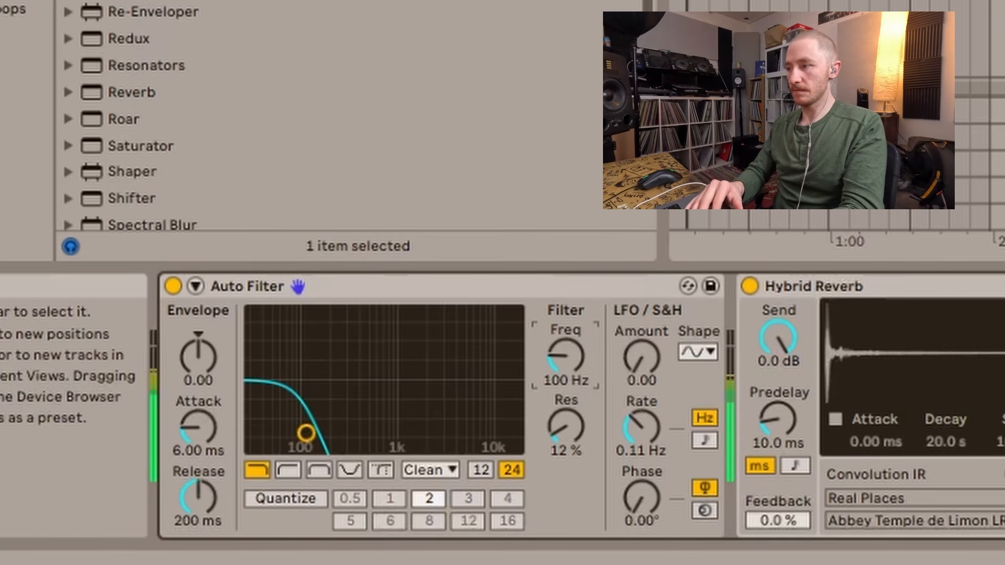
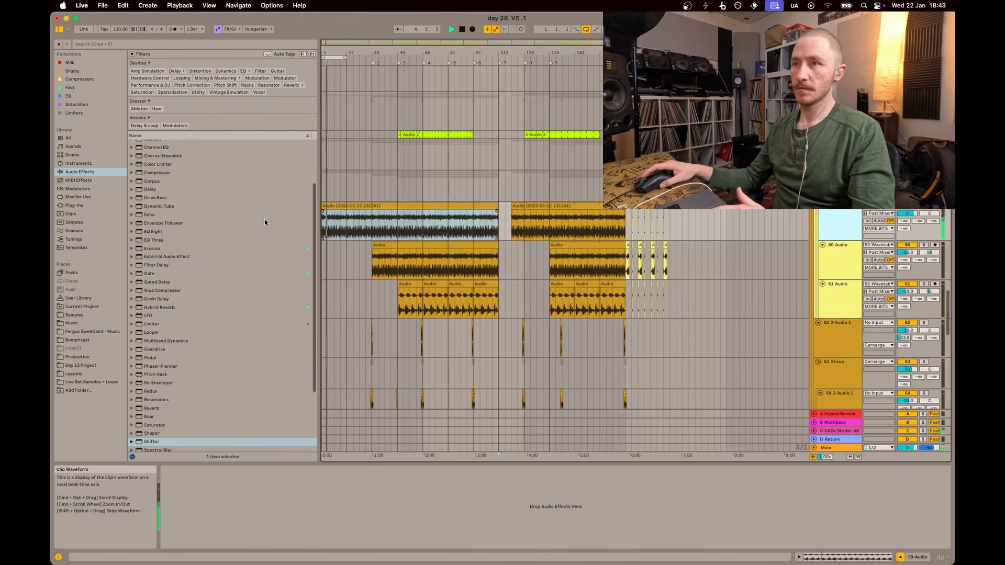
# Step: Add an EQ Eight to the 59-Audio track and play it
pyautogui.moveTo(154, 235); pyautogui.dragTo(358, 220)
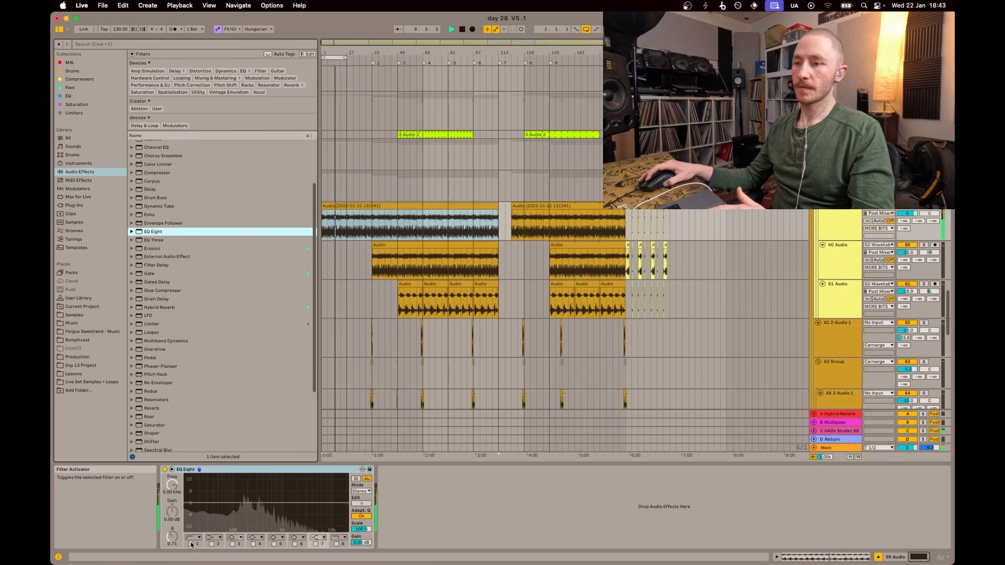
pyautogui.press('space')
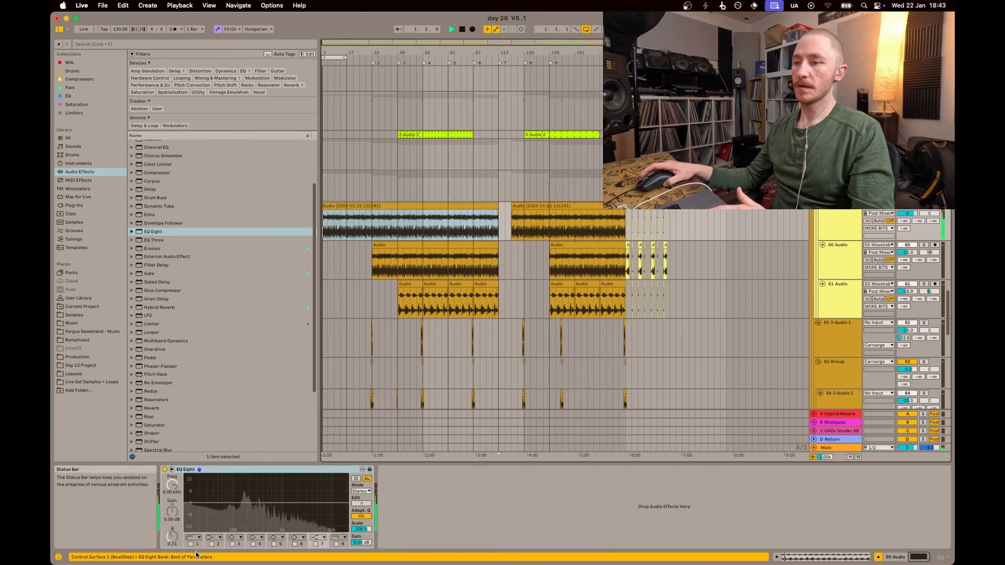
# Step: Enable EQ Eight's band 1 low cut at 100 Hz and a deep band 3 cut around 300 Hz
pyautogui.click(191, 545)
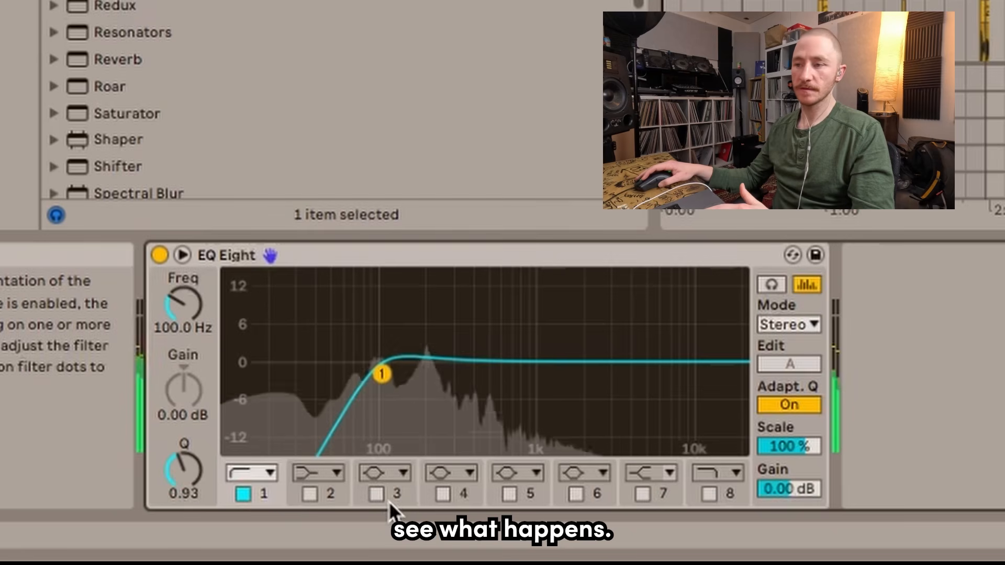
pyautogui.click(231, 544)
pyautogui.moveTo(282, 503); pyautogui.dragTo(265, 511)
pyautogui.moveTo(477, 387); pyautogui.dragTo(455, 445)
# Step: Enable band 7 as a high shelf at about 2.50 kHz with a gain of about 9.55 dB
pyautogui.click(643, 493)
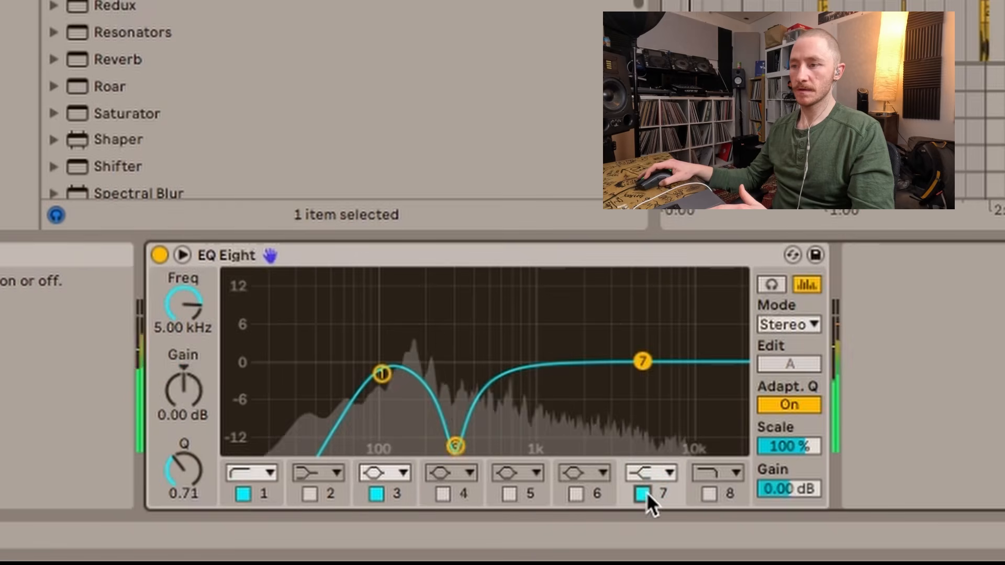
pyautogui.moveTo(643, 361); pyautogui.dragTo(595, 306)
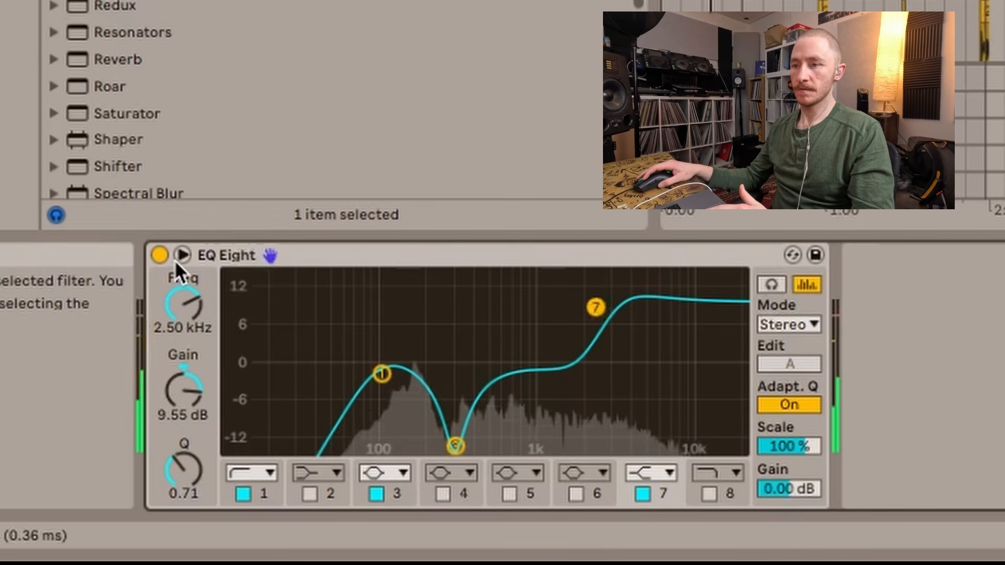
# Step: Widen band 3's cut to a Q of about 0.27 at 261 Hz and shift band 1's low cut to about 90 Hz
pyautogui.moveTo(455, 446)
pyautogui.mouseDown()
pyautogui.moveTo(514, 447)
pyautogui.moveTo(418, 447)
pyautogui.moveTo(445, 446)
pyautogui.mouseUp()
pyautogui.moveTo(191, 473); pyautogui.dragTo(190, 494)
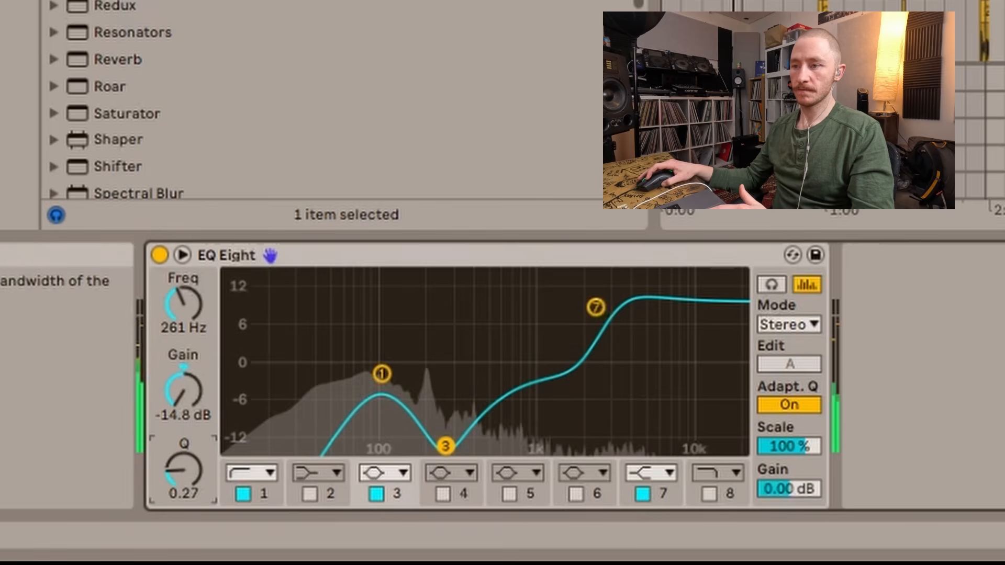
pyautogui.moveTo(382, 375)
pyautogui.mouseDown()
pyautogui.moveTo(364, 366)
pyautogui.moveTo(375, 361)
pyautogui.mouseUp()
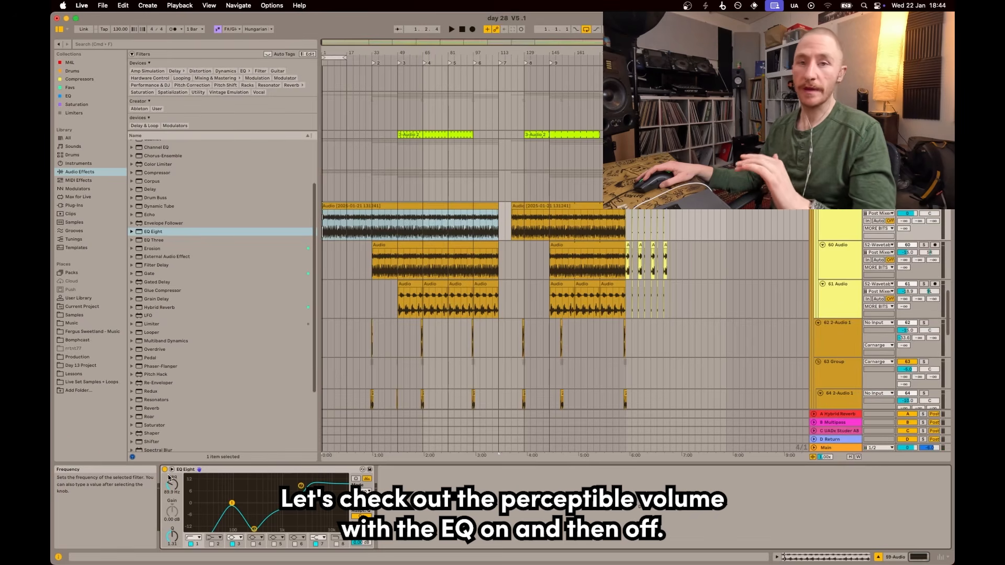
# Step: Compare playback with the EQ Eight on and bypassed, and lower the 59 Audio track's volume
pyautogui.press('space')
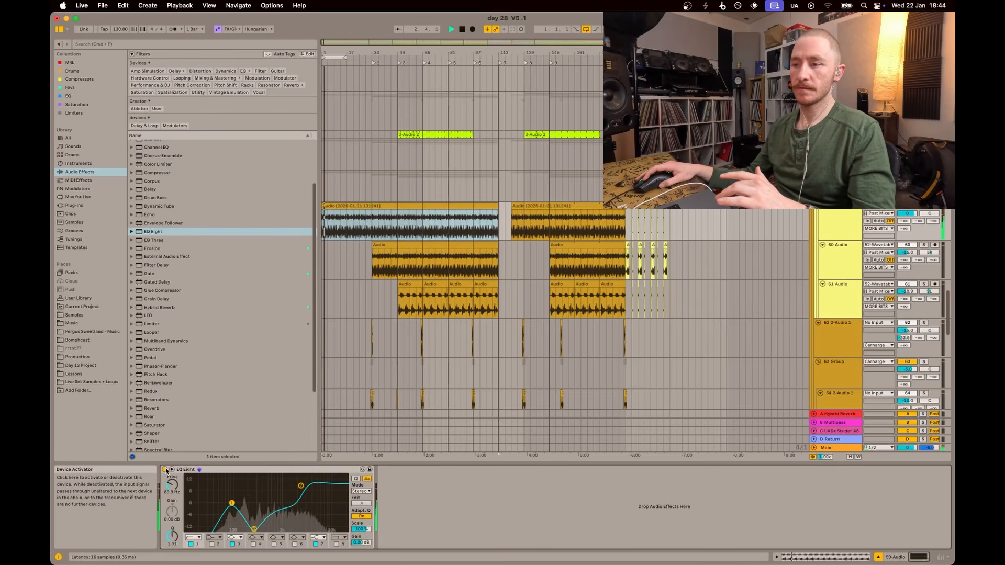
pyautogui.click(166, 470)
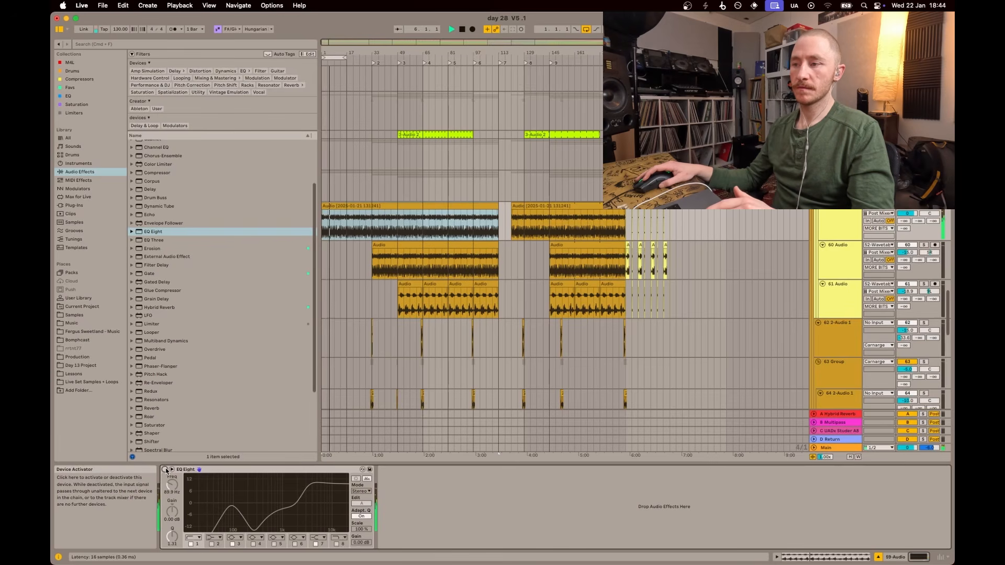
pyautogui.click(165, 470)
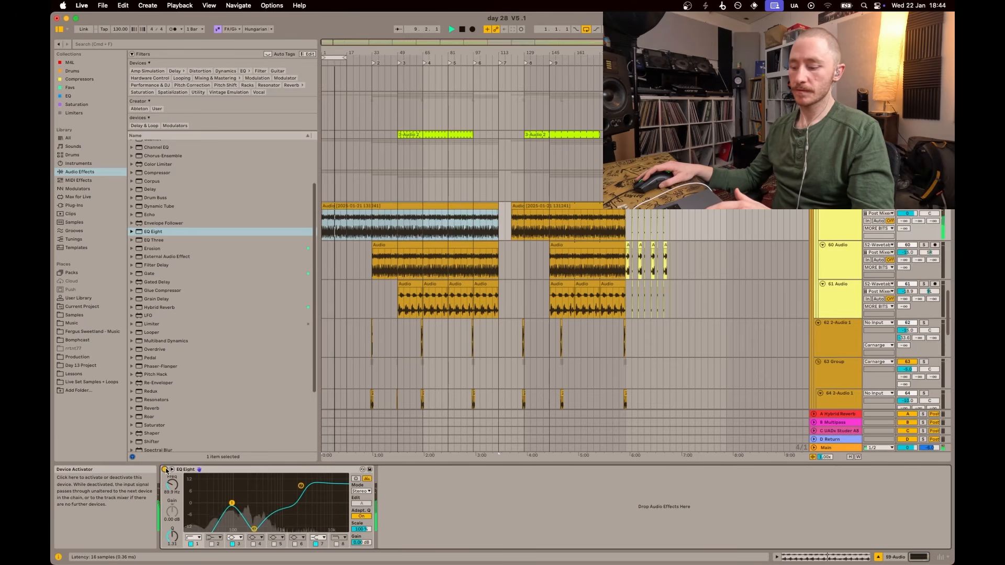
pyautogui.press('space')
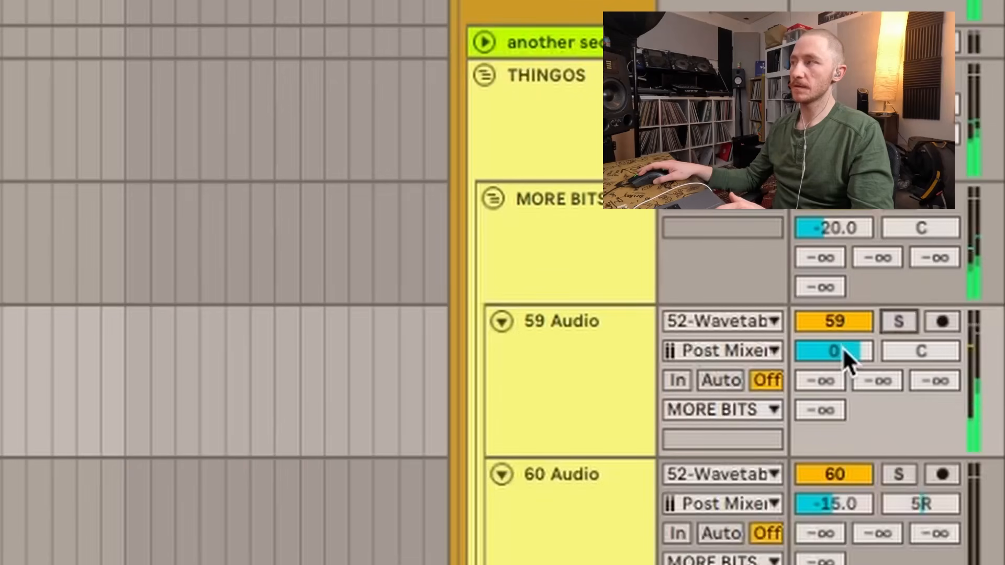
pyautogui.moveTo(839, 350); pyautogui.dragTo(840, 369)
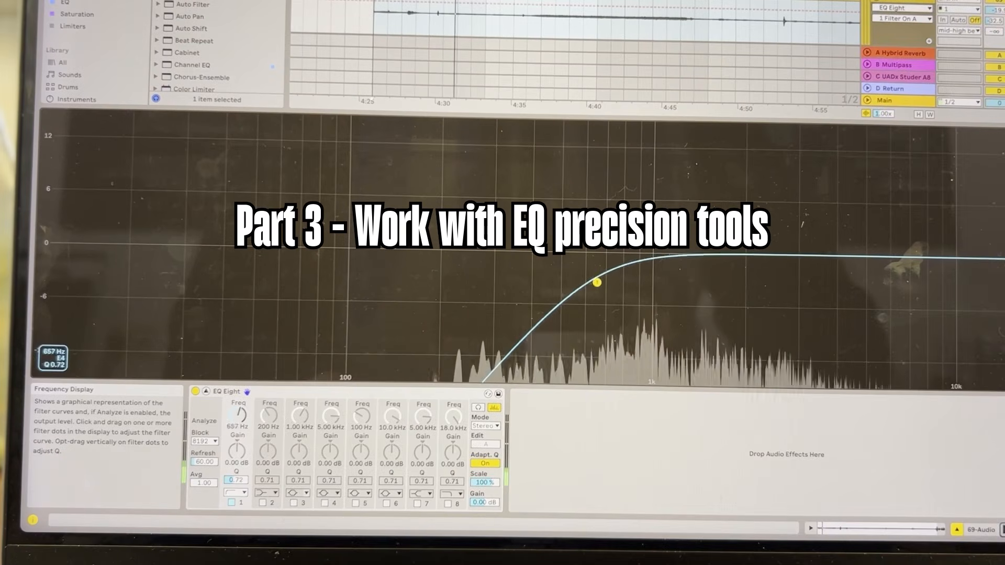
pyautogui.click(324, 503)
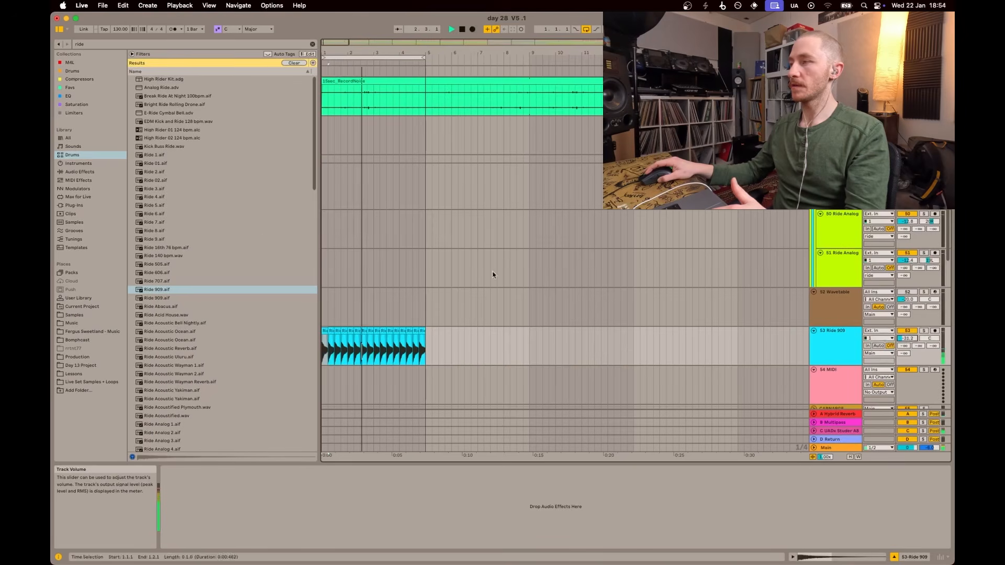
# Step: Add an EQ Eight from the audio effects to the Ride 909 track and expand its frequency display
pyautogui.press('space')
pyautogui.click(74, 165)
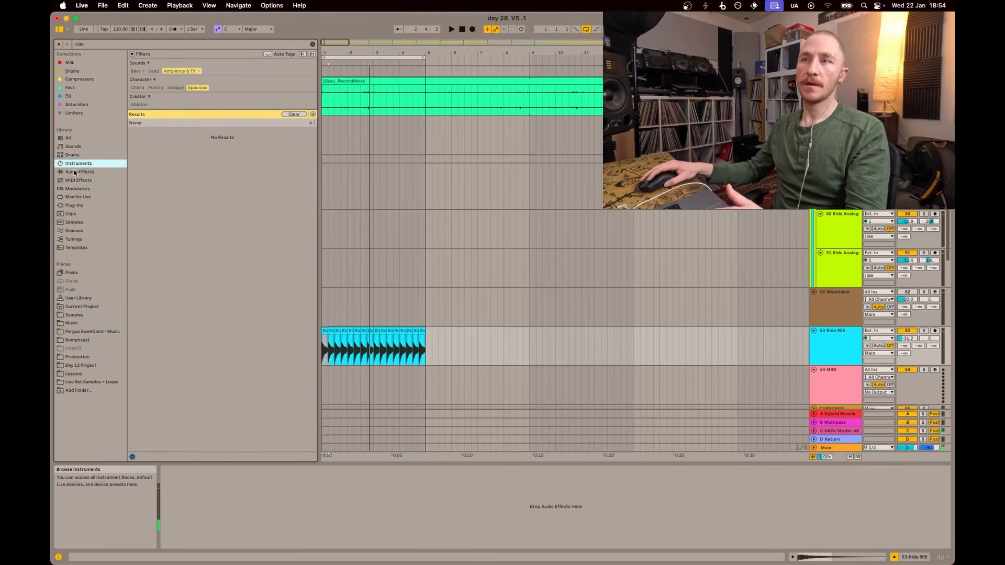
pyautogui.click(74, 172)
pyautogui.press('Escape')
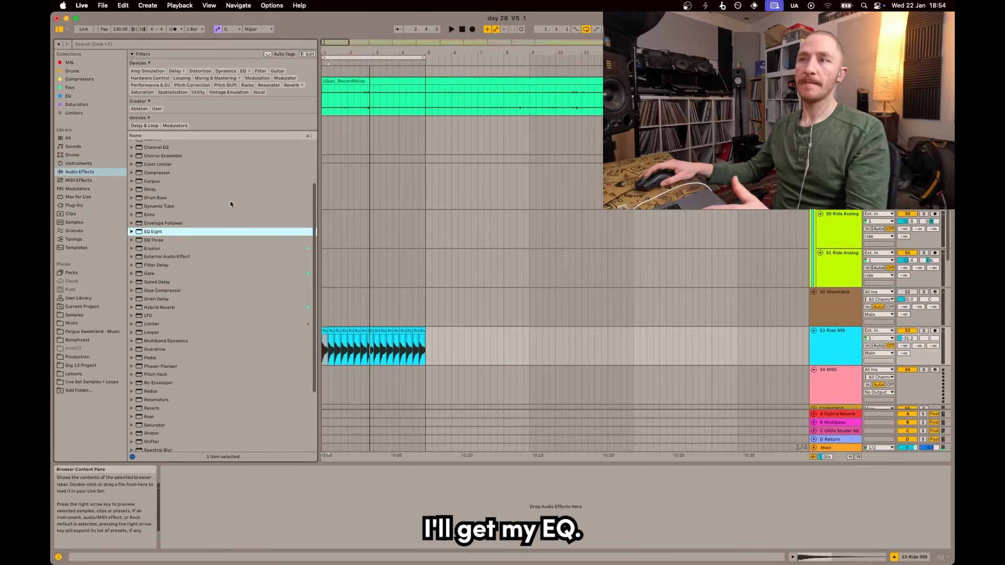
pyautogui.doubleClick(161, 232)
pyautogui.doubleClick(258, 489)
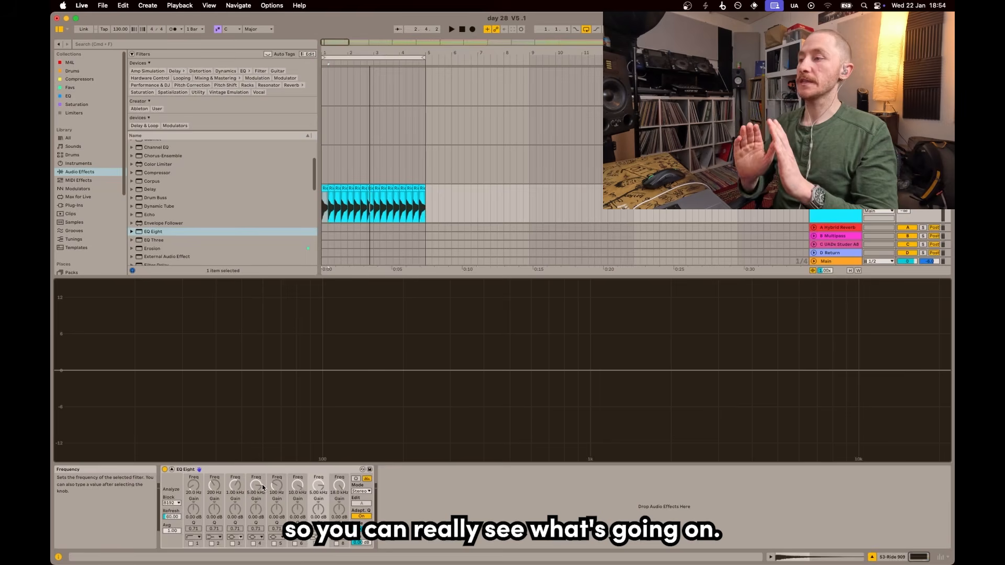
# Step: Play the ride, enable band 1, and raise its low-cut frequency to about 561 Hz
pyautogui.press('space')
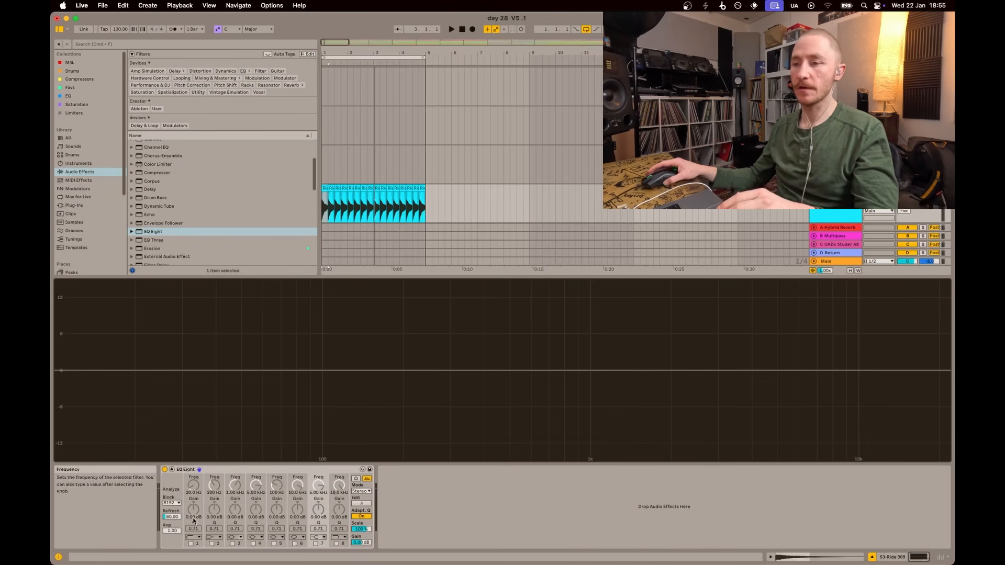
pyautogui.click(191, 544)
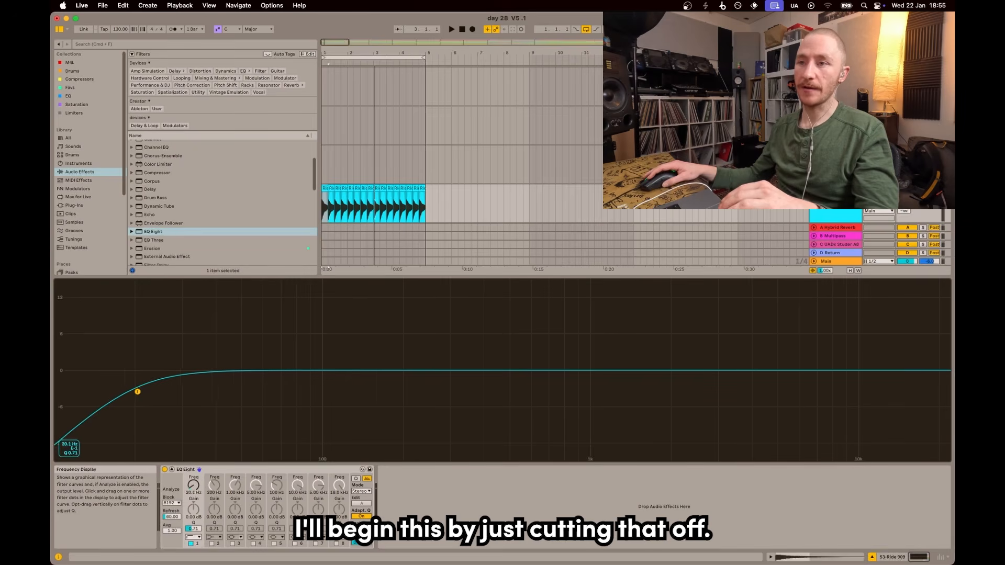
pyautogui.moveTo(137, 391); pyautogui.dragTo(523, 388)
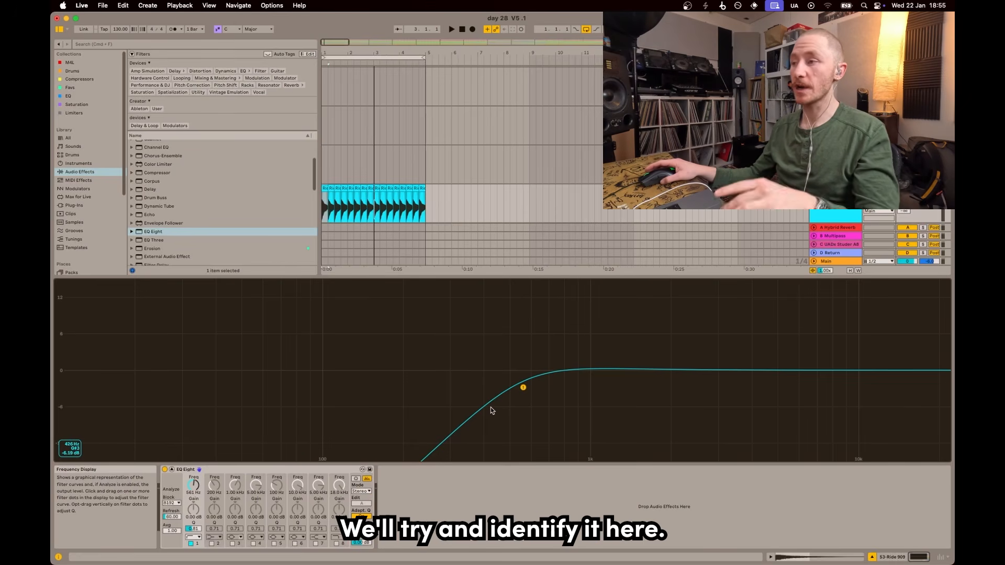
# Step: Enable band 3 during playback and sweep a narrow boost up to about 6.98 kHz at 12.9 dB to find harsh frequencies
pyautogui.press('space')
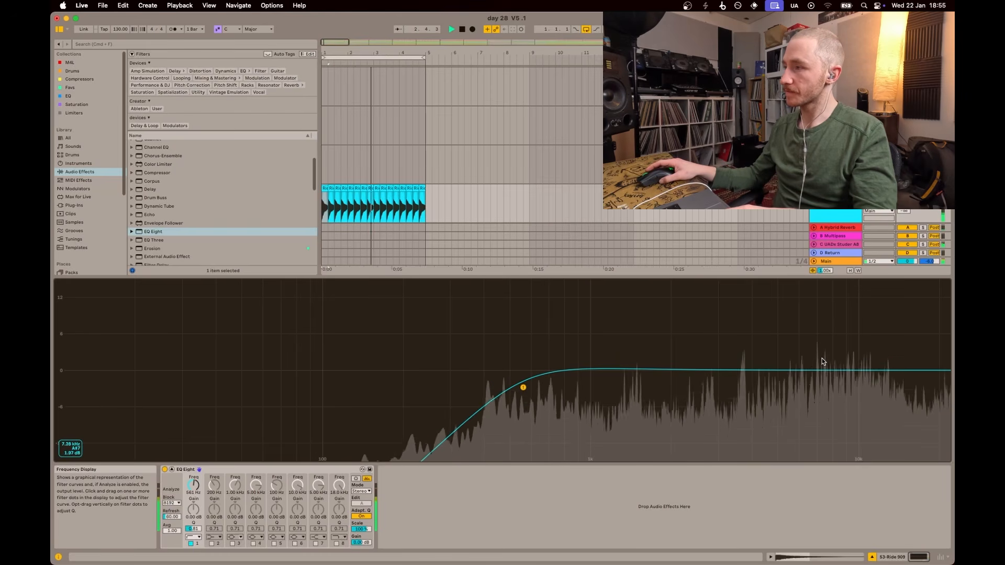
pyautogui.click(232, 544)
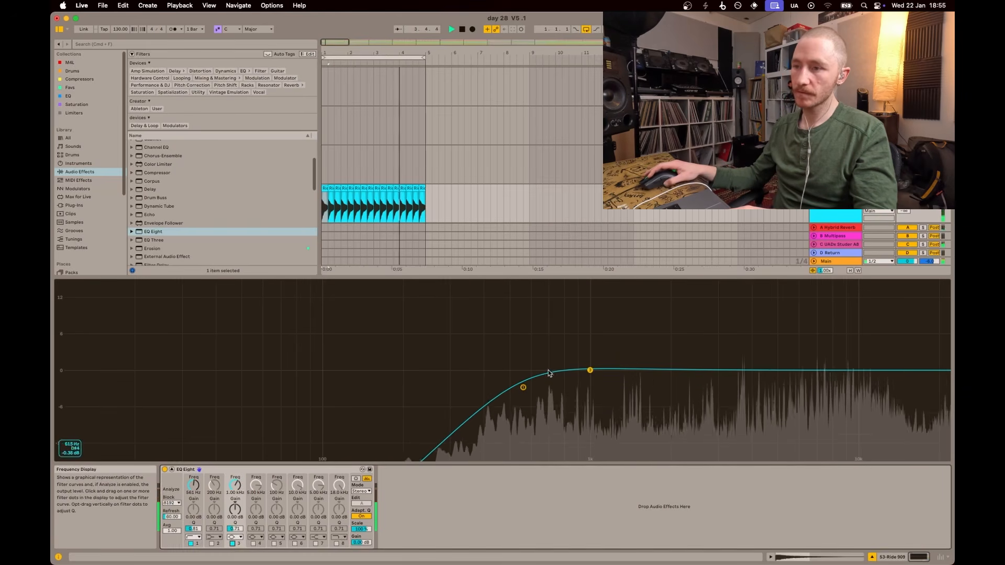
pyautogui.moveTo(589, 370); pyautogui.dragTo(737, 308)
pyautogui.moveTo(235, 529); pyautogui.dragTo(234, 505)
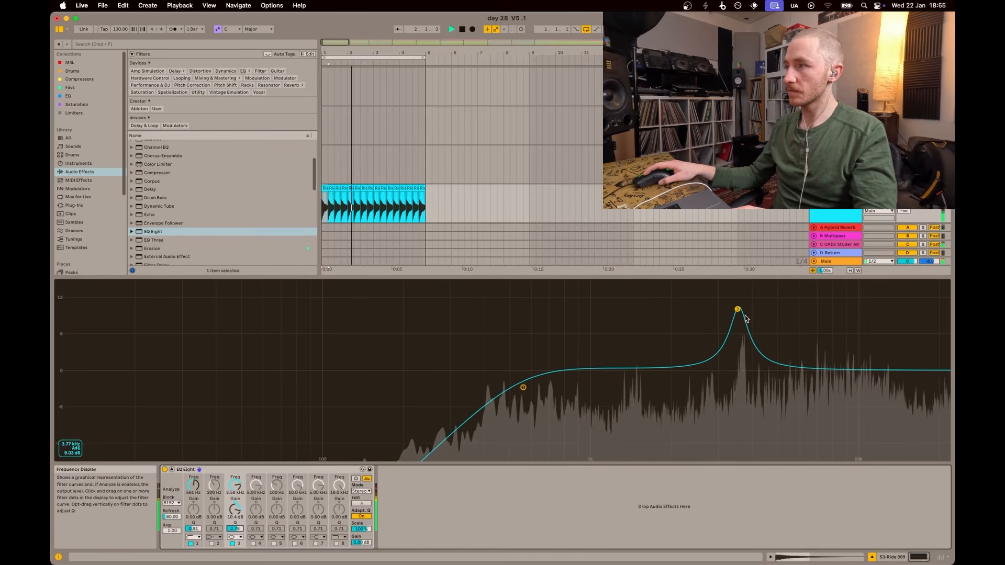
pyautogui.moveTo(737, 308); pyautogui.dragTo(814, 294)
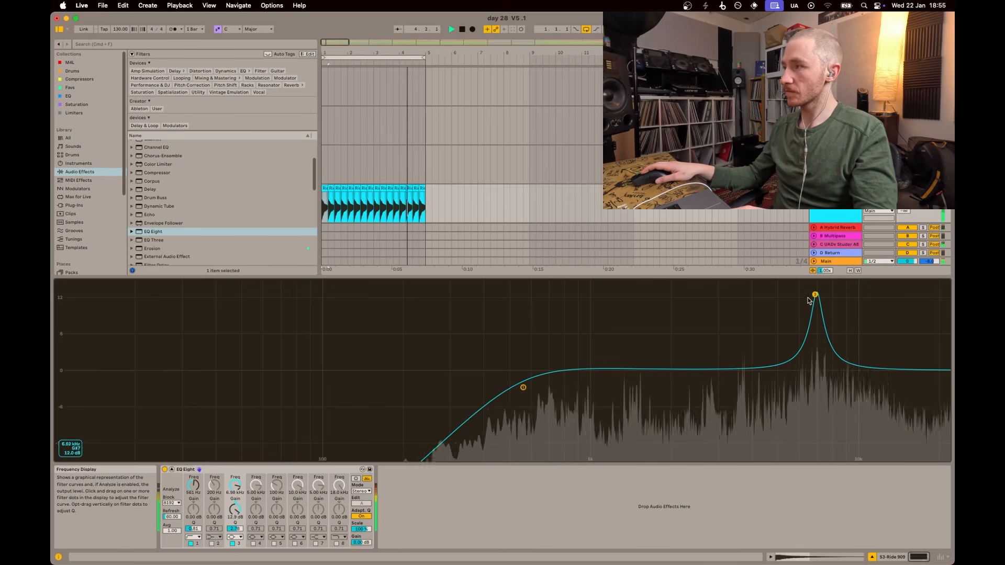
pyautogui.press('space')
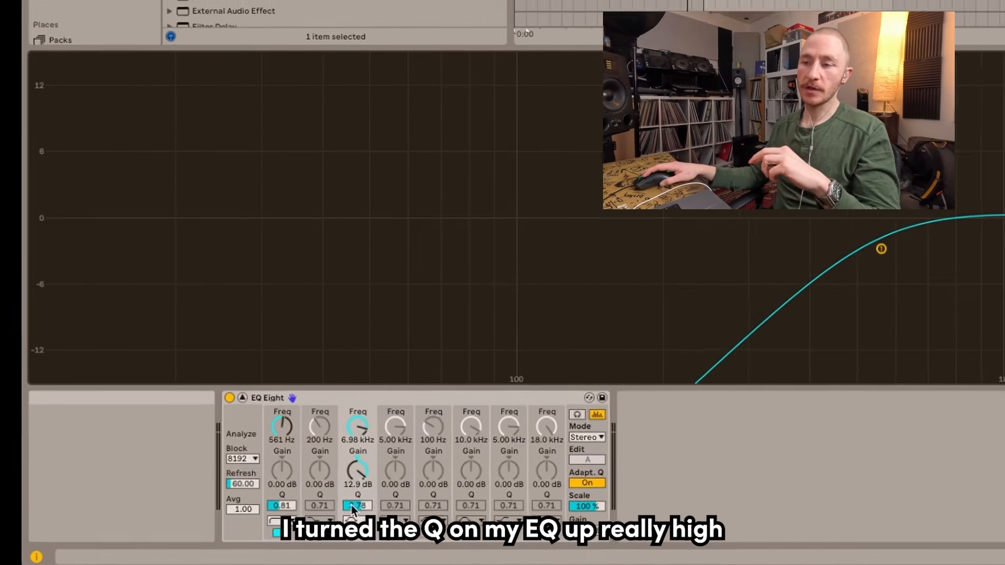
# Step: Raise band 3's Q to about 7.37 and turn it into a cut of about 8 dB near 3.7 kHz
pyautogui.moveTo(277, 520); pyautogui.dragTo(277, 506)
pyautogui.moveTo(383, 500); pyautogui.dragTo(383, 490)
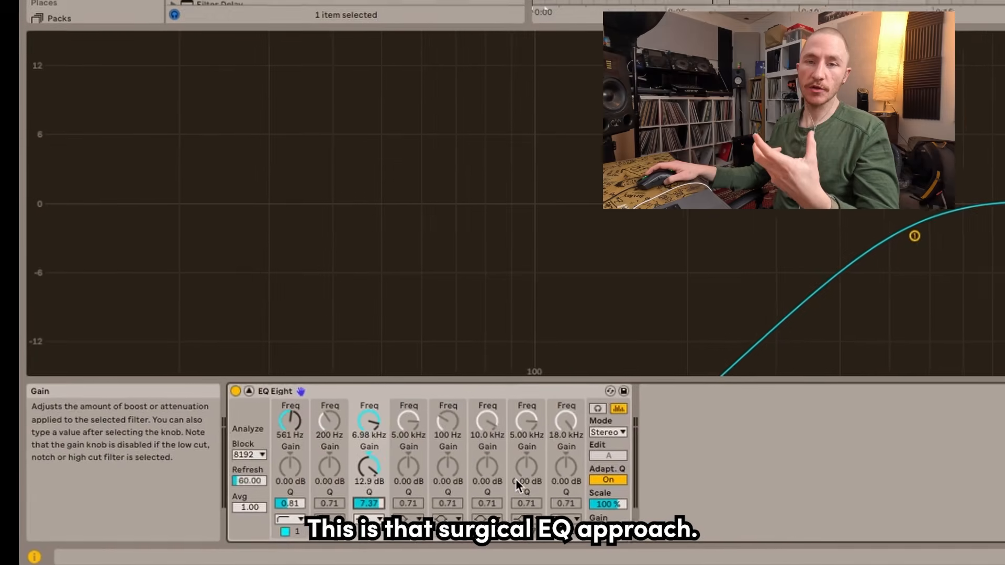
pyautogui.press('space')
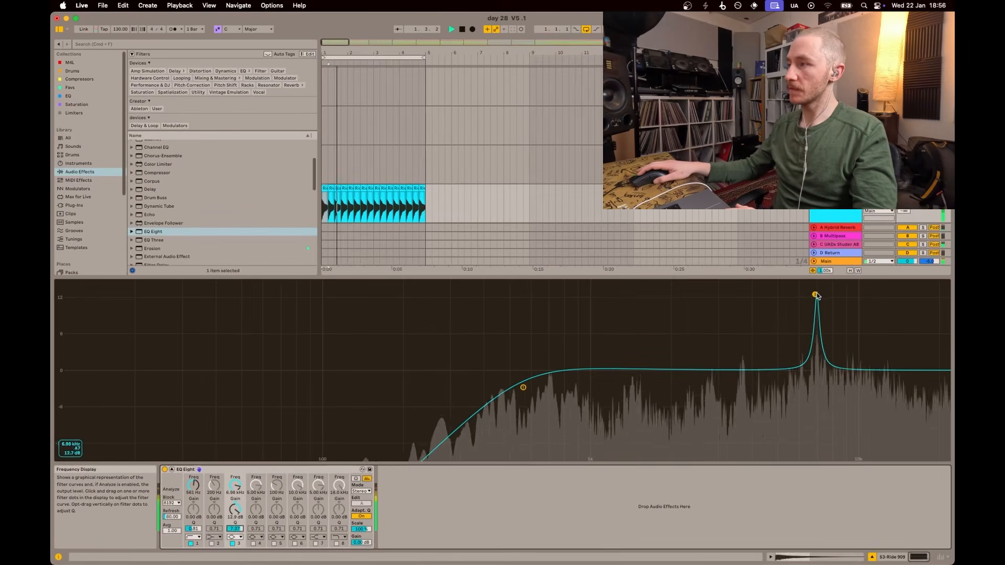
pyautogui.moveTo(865, 277); pyautogui.dragTo(741, 420)
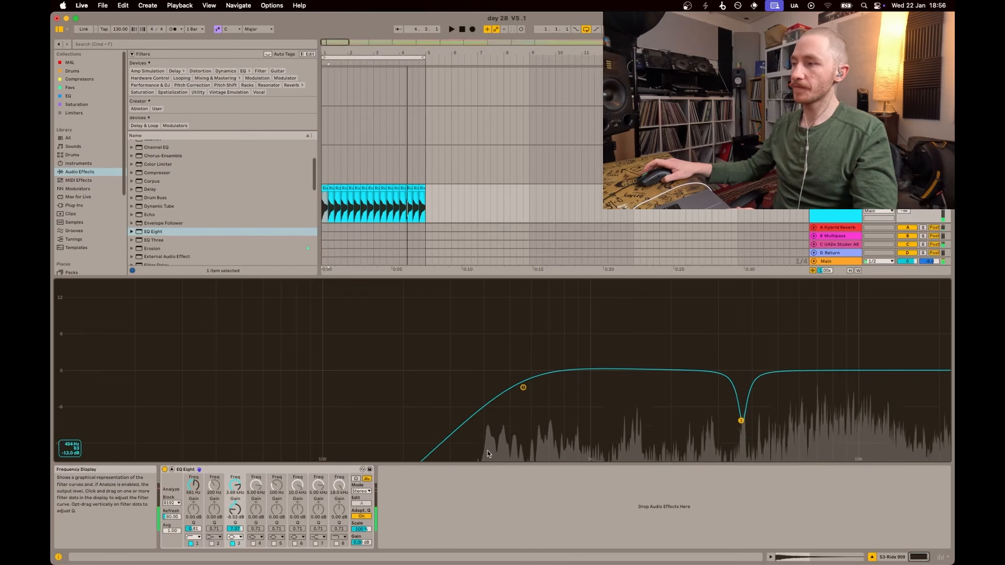
# Step: Enable band 4, locate the harsh ride frequency with a narrow boost, and cut it by about 8.3 dB near 7.08 kHz
pyautogui.click(254, 544)
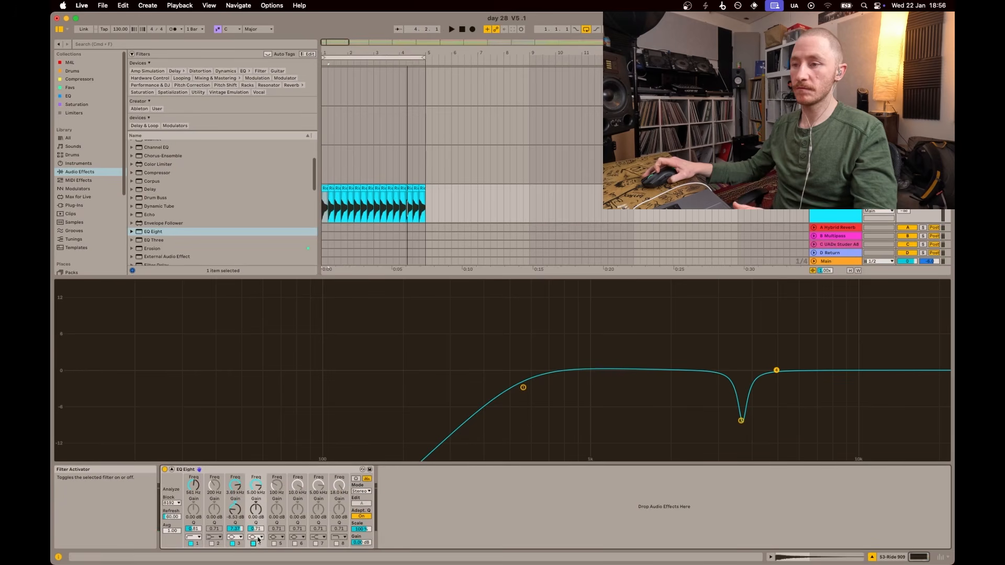
pyautogui.press('space')
pyautogui.moveTo(776, 369); pyautogui.dragTo(814, 317)
pyautogui.moveTo(689, 435); pyautogui.dragTo(695, 393)
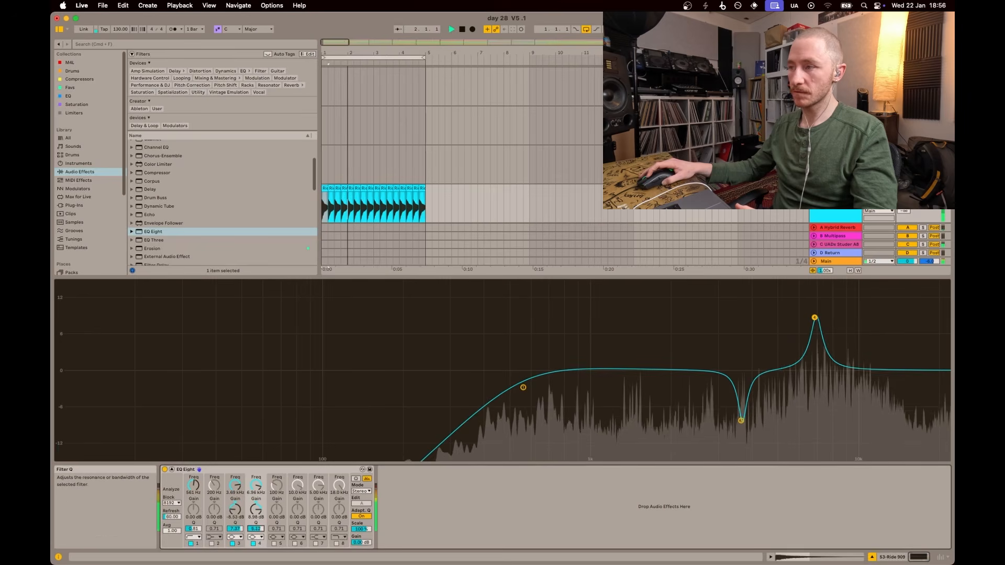
pyautogui.moveTo(814, 318); pyautogui.dragTo(816, 419)
# Step: Enable band 8 as a high cut and lower its frequency to about 11.2 kHz
pyautogui.doubleClick(924, 392)
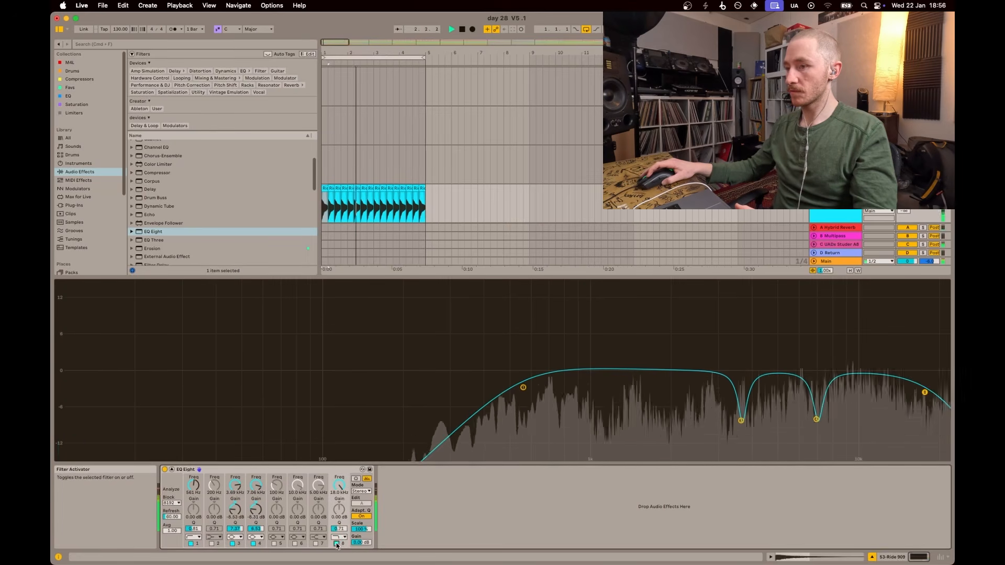
pyautogui.moveTo(924, 393); pyautogui.dragTo(870, 376)
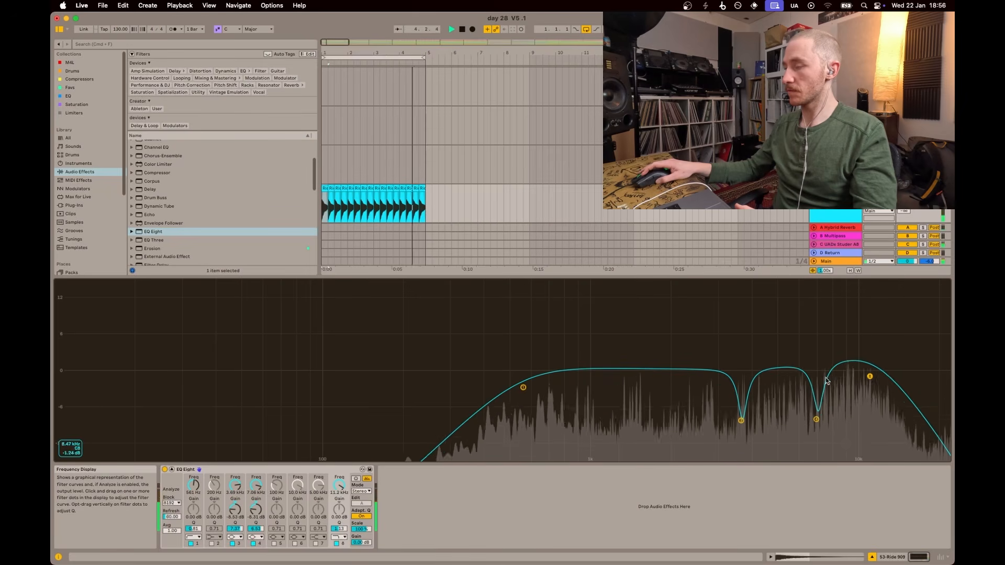
pyautogui.press('space')
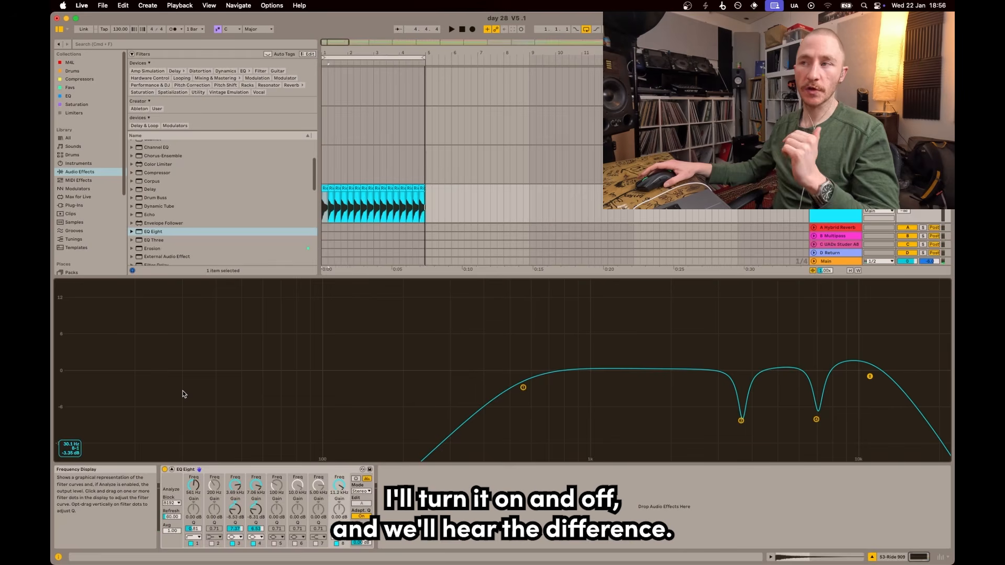
# Step: Compare the Ride 909 sound with the EQ Eight bypassed and active during playback
pyautogui.press('space')
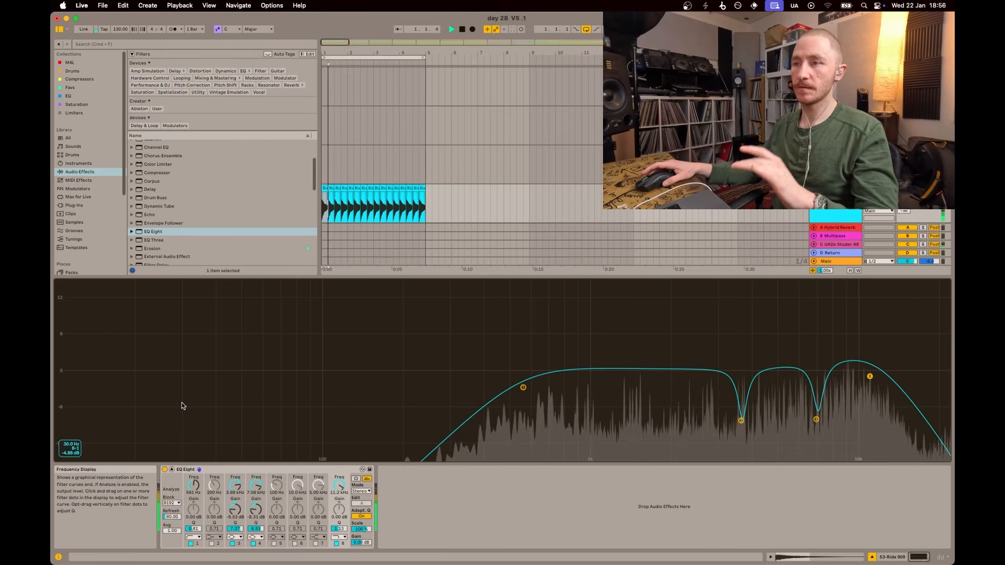
pyautogui.click(165, 470)
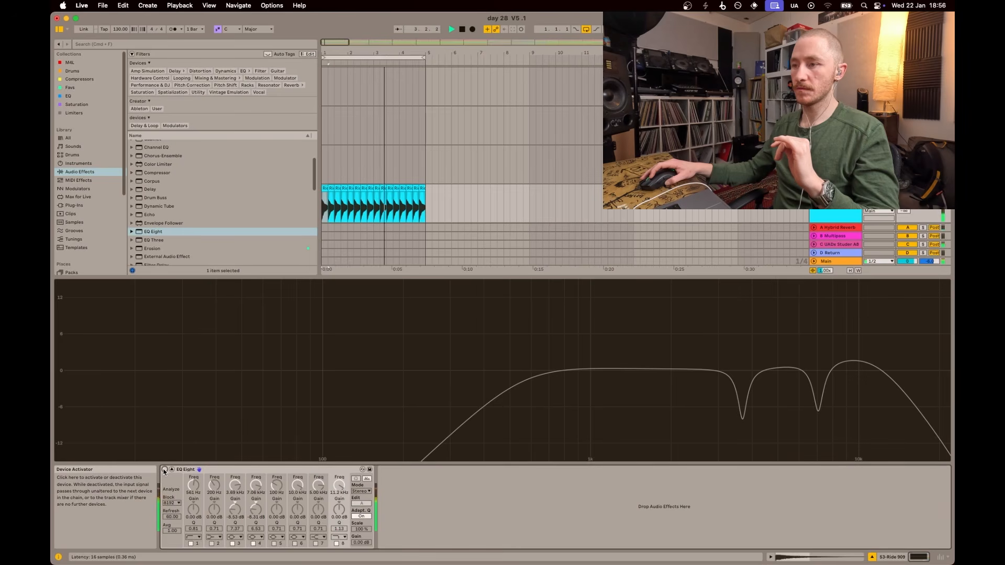
pyautogui.click(165, 470)
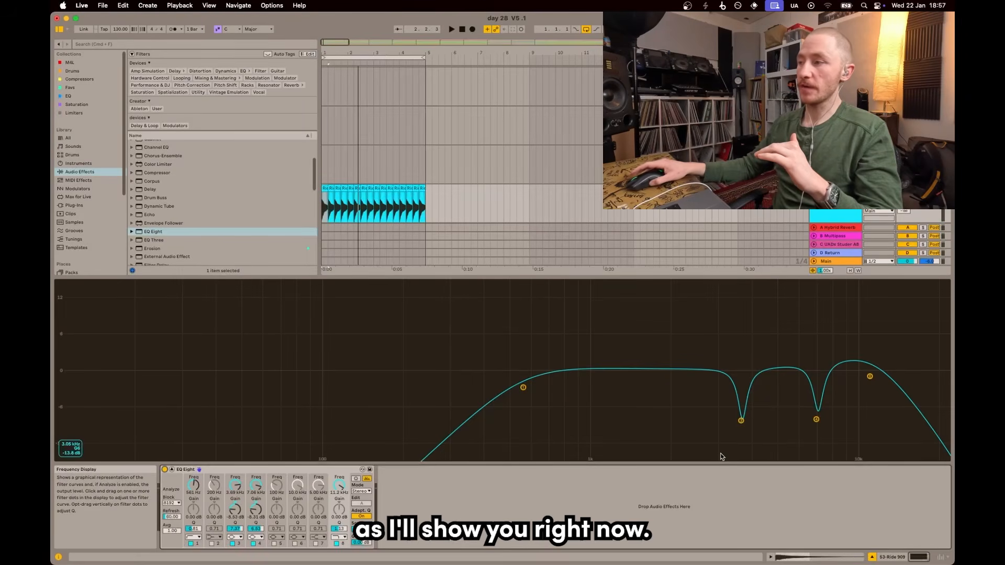
# Step: Boost band 3 to 15 dB and sweep its narrow peak to about 1.27 kHz
pyautogui.moveTo(740, 420); pyautogui.dragTo(751, 293)
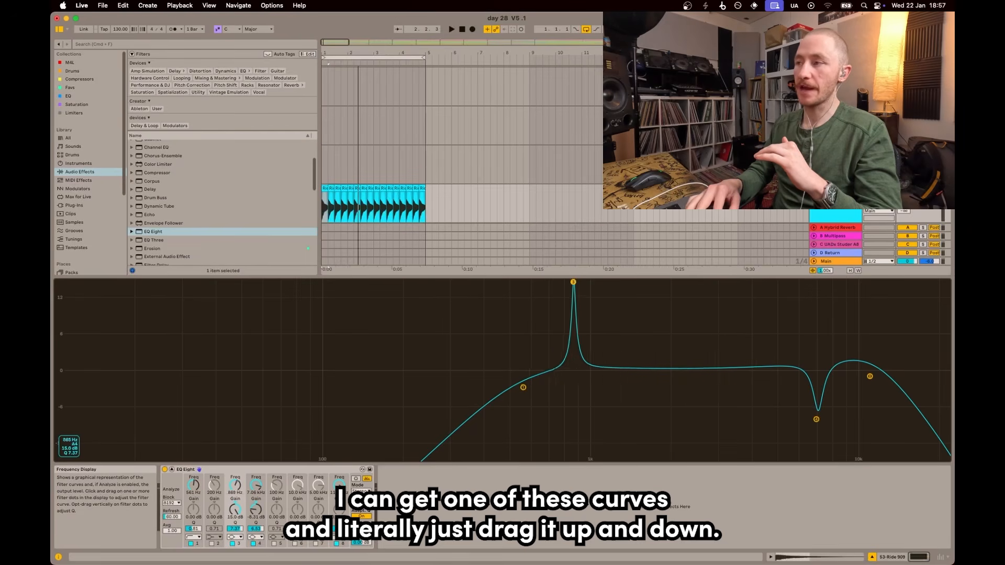
pyautogui.moveTo(573, 282); pyautogui.dragTo(618, 282)
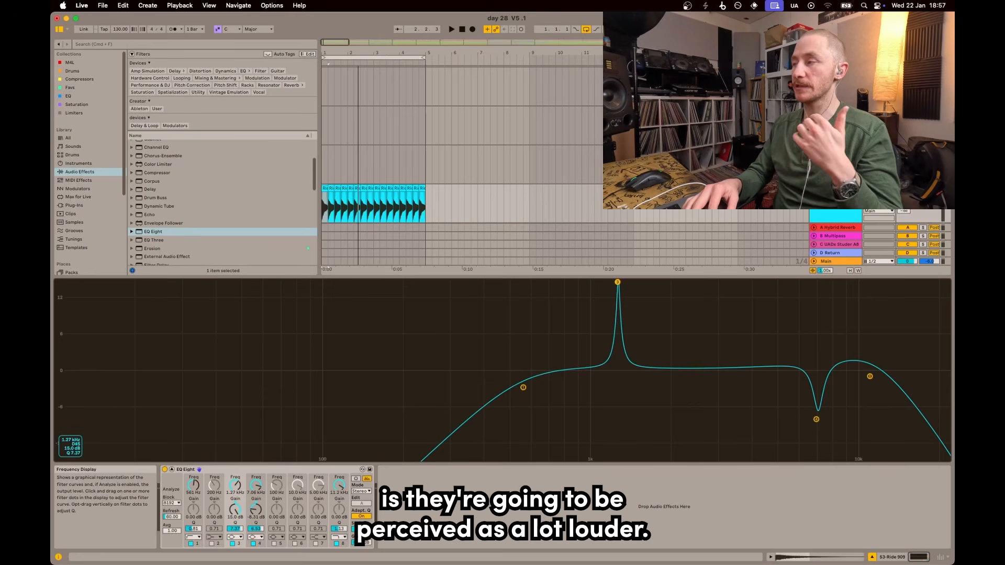
# Step: Sweep band 3's narrow peak during playback to find the harsh ride frequency and cut it by about 6.7 dB near 3.70 kHz
pyautogui.press('space')
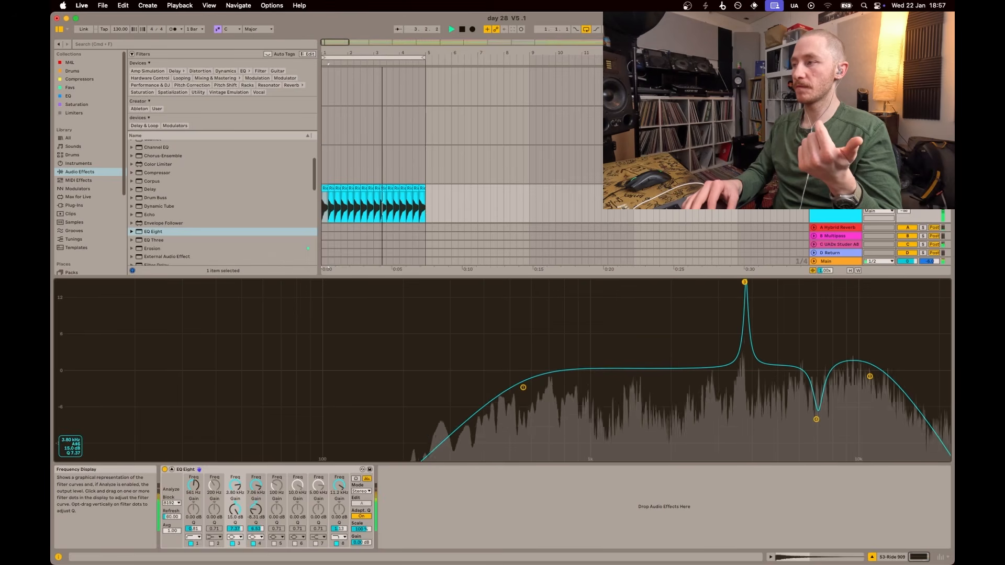
pyautogui.moveTo(744, 282); pyautogui.dragTo(742, 413)
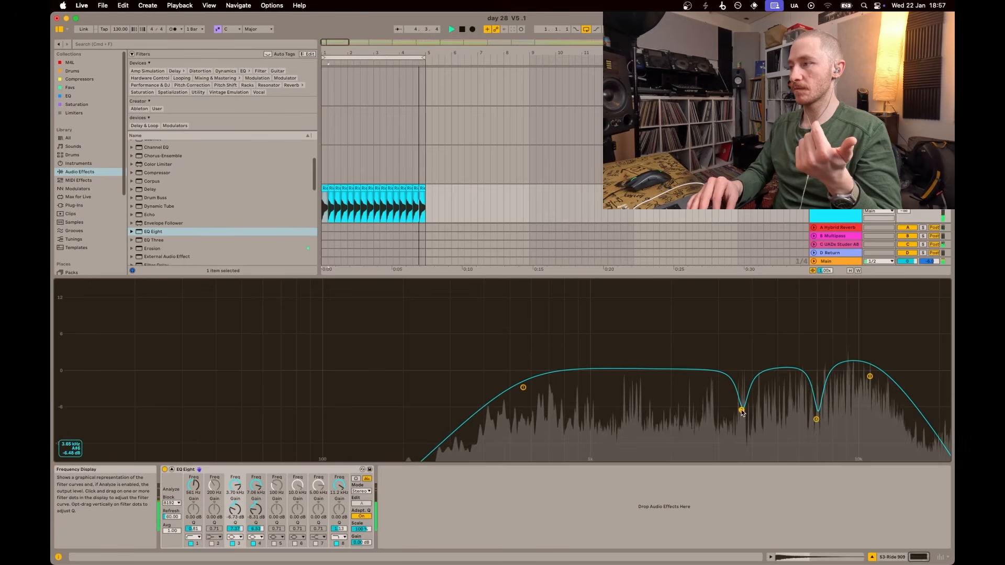
pyautogui.press('space')
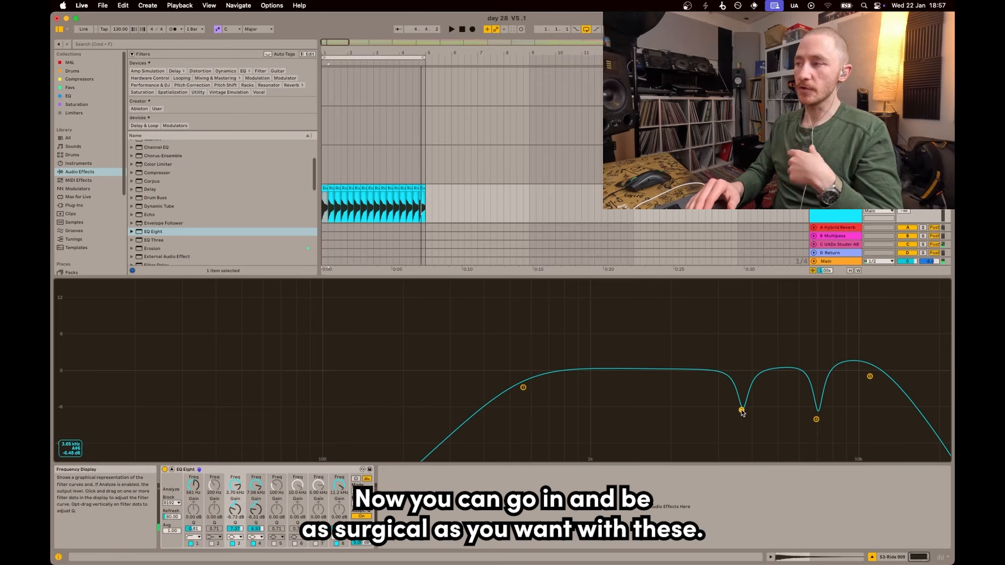
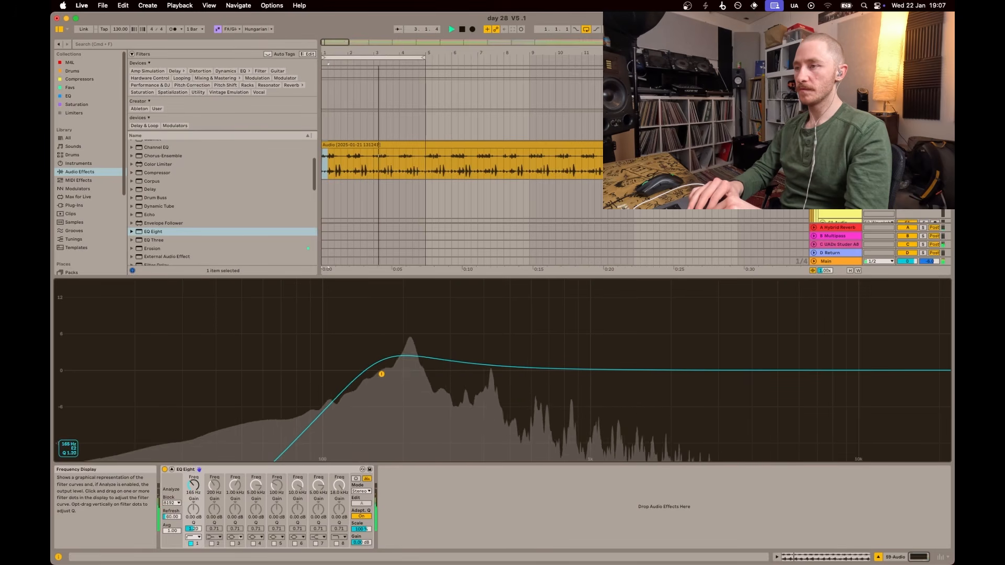
# Step: Enable band 3 on the audio track's EQ Eight and sweep a 15 dB cut down to about 217 Hz
pyautogui.click(233, 543)
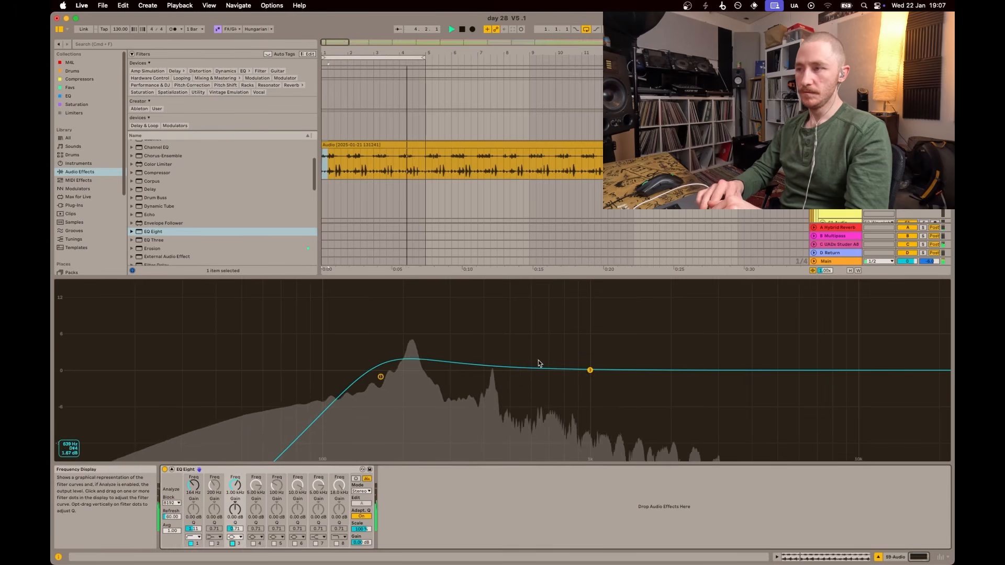
pyautogui.moveTo(589, 370); pyautogui.dragTo(590, 355)
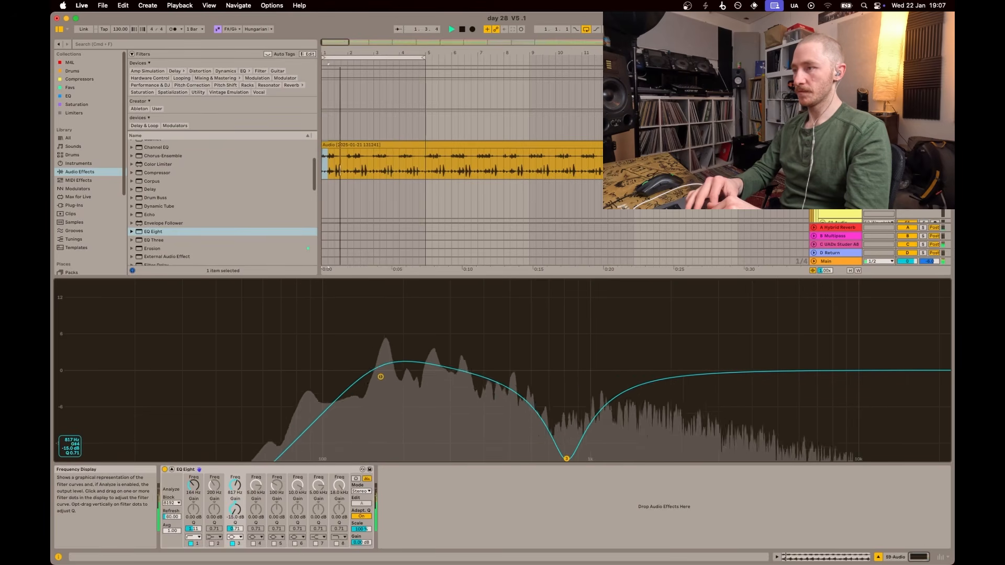
pyautogui.moveTo(537, 458); pyautogui.dragTo(411, 458)
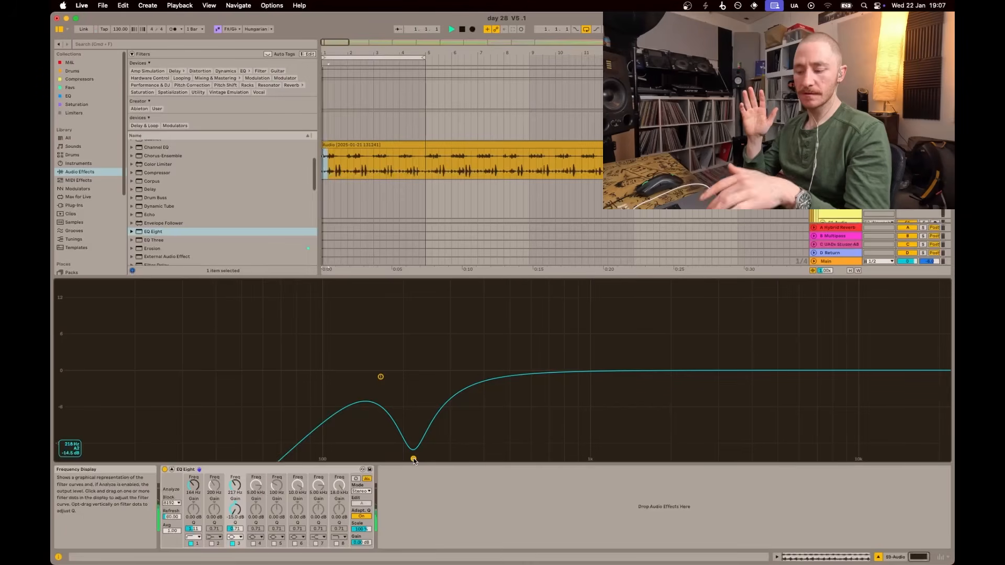
# Step: Compare the sound with band 3's low-mid cut off and on during playback
pyautogui.press('space')
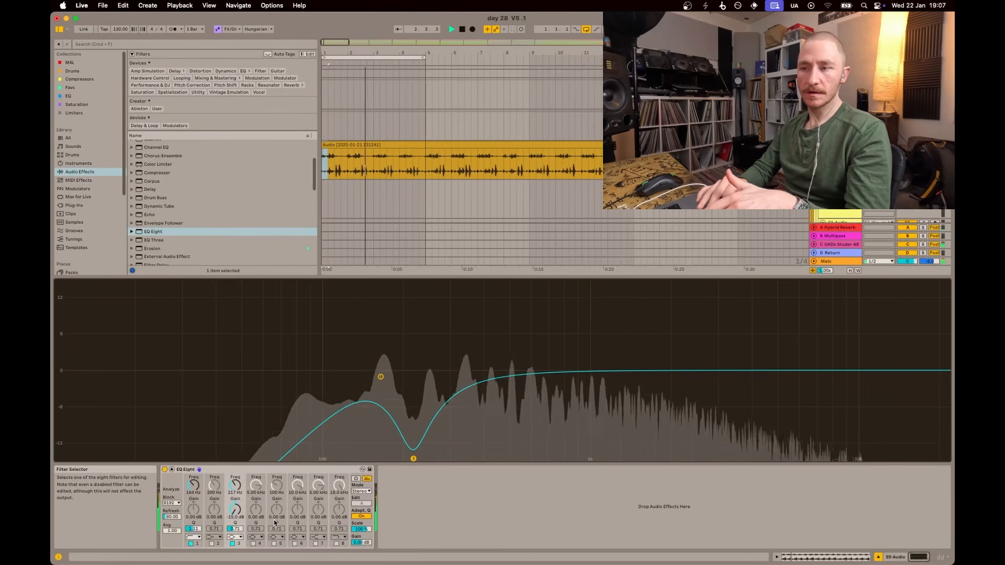
pyautogui.click(233, 543)
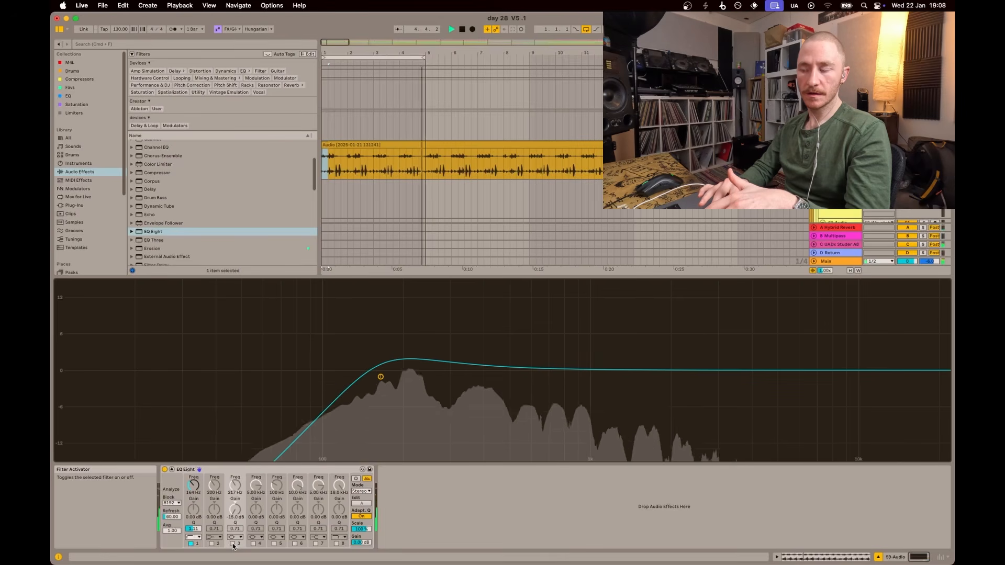
pyautogui.click(233, 543)
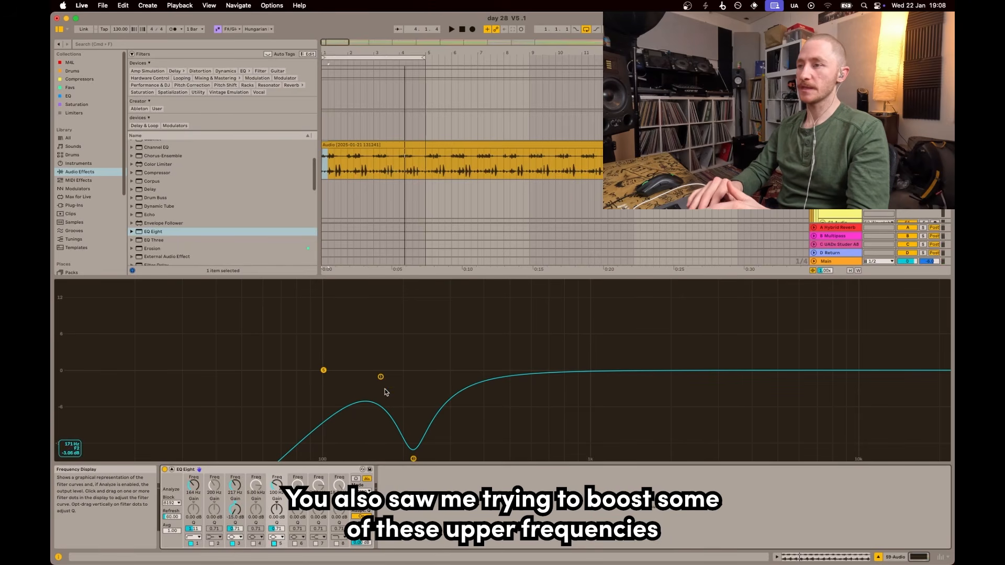
# Step: Try a band 5 boost swept from the mids up to about 7.7 dB at 5.18 kHz, and switch the band off
pyautogui.moveTo(323, 371); pyautogui.dragTo(369, 347)
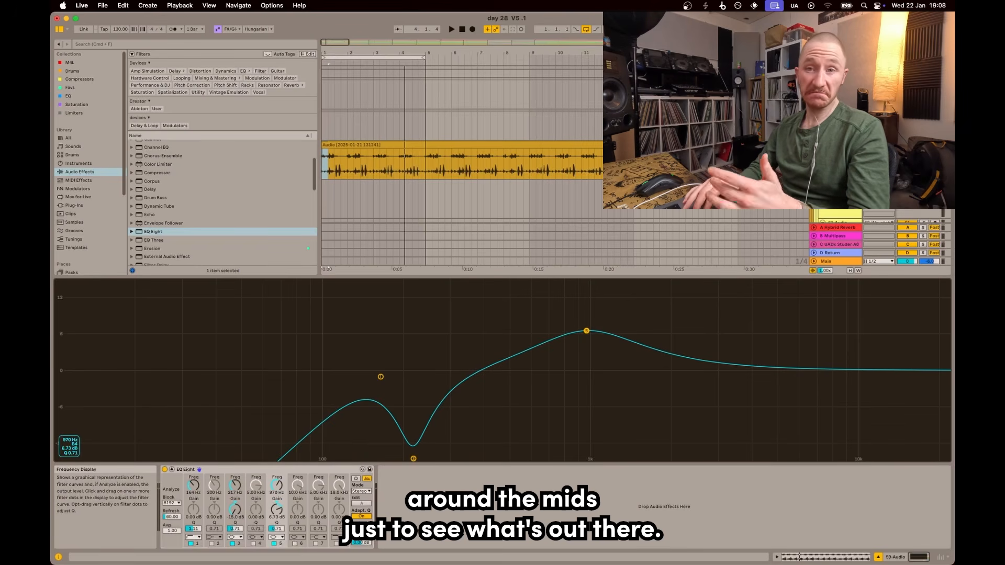
pyautogui.press('space')
pyautogui.moveTo(586, 331); pyautogui.dragTo(780, 323)
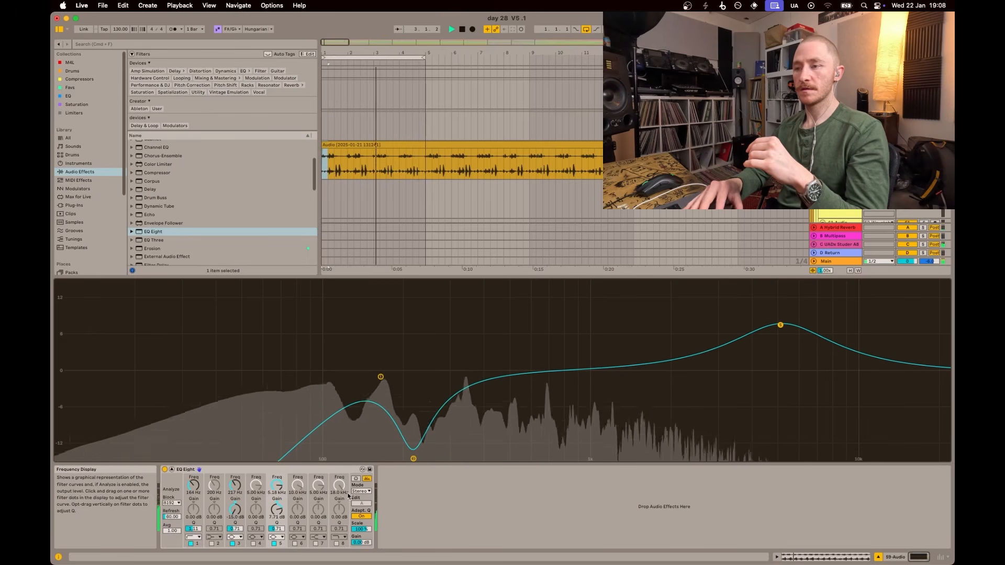
pyautogui.click(274, 543)
# Step: Enable band 7 as a high shelf boosted by 15 dB, lower its Q, and bring its frequency down to about 2.76 kHz
pyautogui.click(315, 544)
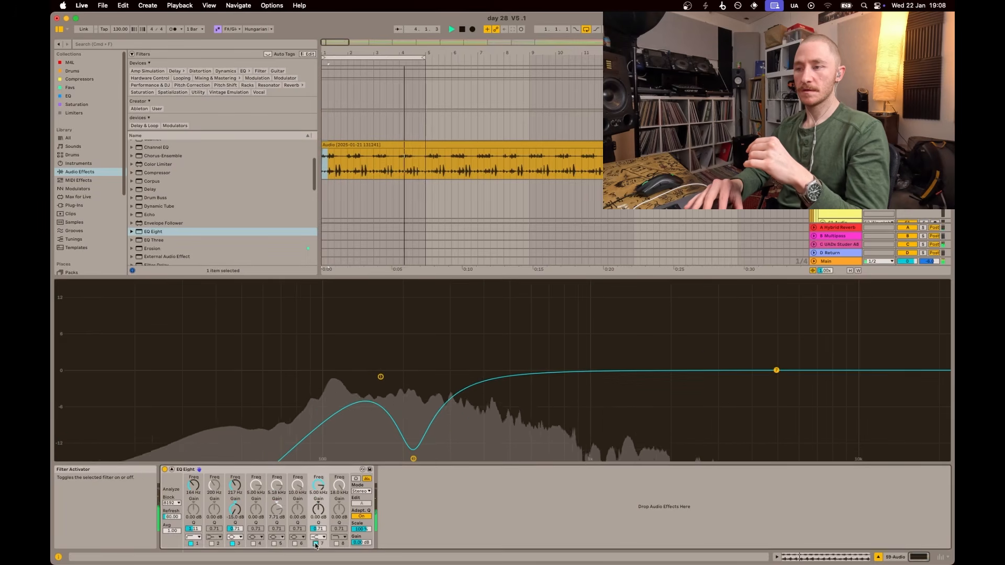
pyautogui.moveTo(776, 370); pyautogui.dragTo(762, 283)
pyautogui.moveTo(319, 529); pyautogui.dragTo(320, 532)
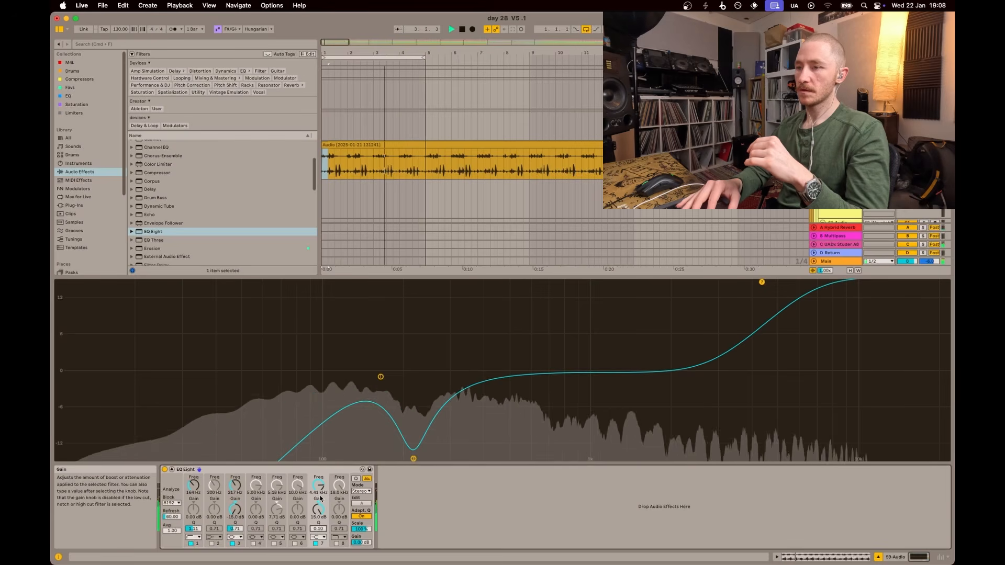
pyautogui.moveTo(318, 486)
pyautogui.mouseDown()
pyautogui.moveTo(318, 511)
pyautogui.moveTo(318, 503)
pyautogui.mouseUp()
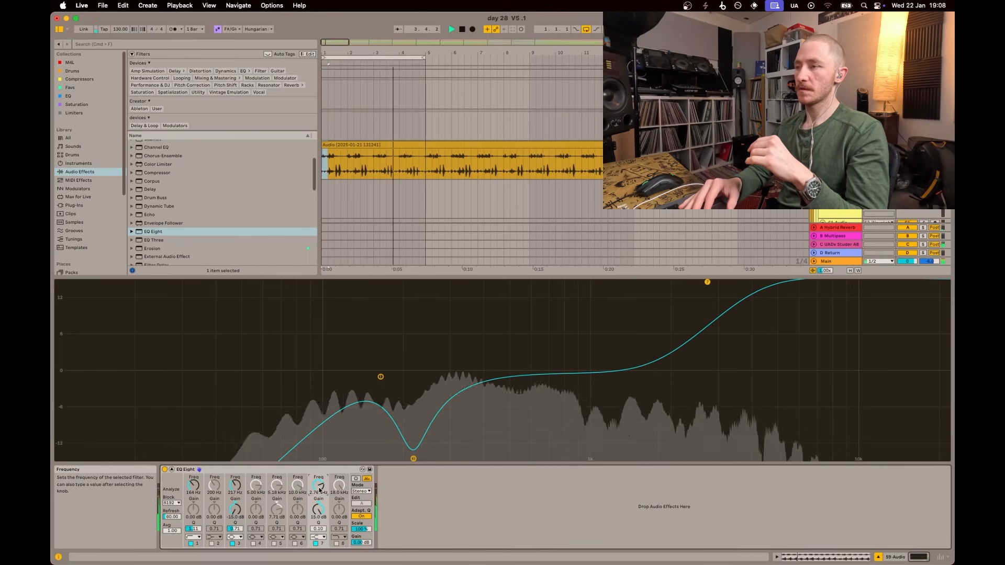
pyautogui.press('space')
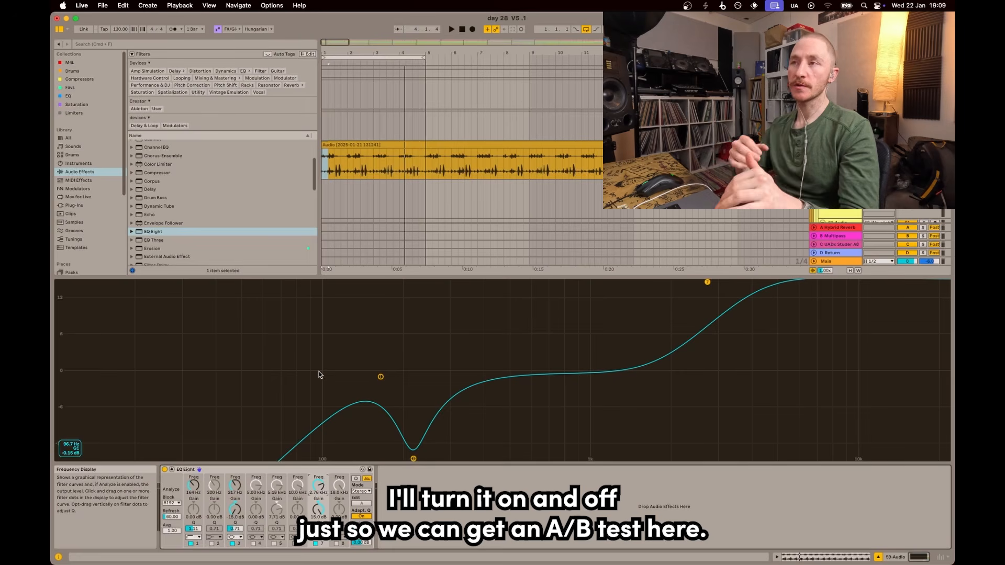
# Step: Compare the audio track with the EQ Eight bypassed and active during playback
pyautogui.press('space')
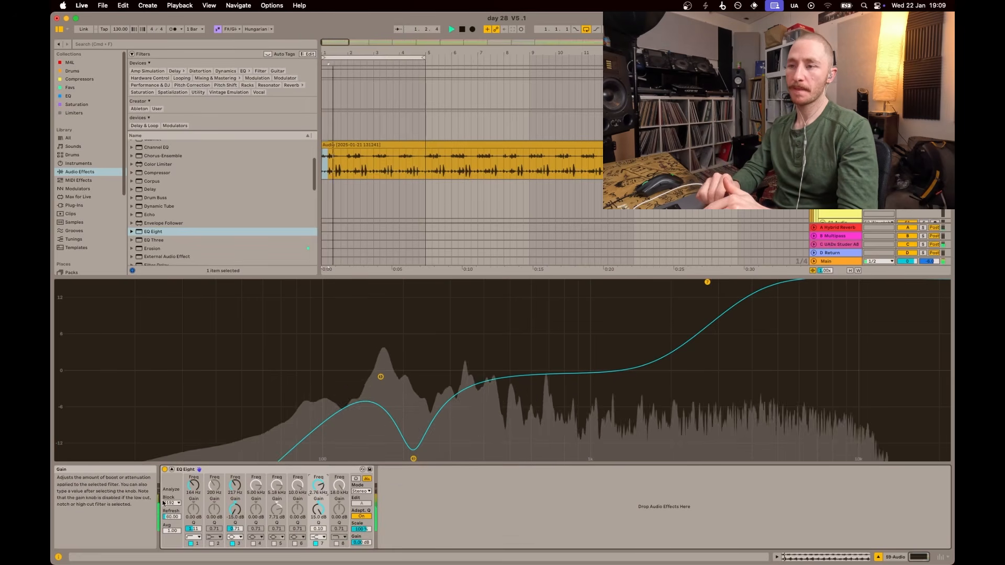
pyautogui.click(166, 470)
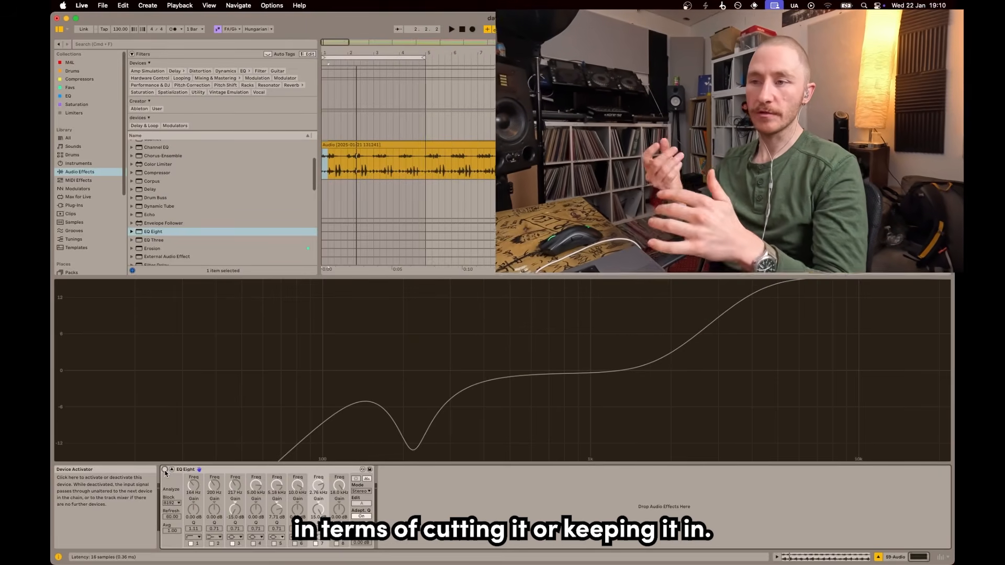
pyautogui.click(164, 469)
# Step: Try replacing band 7's boost with a band 6 high shelf that cuts about 14.9 dB near 1.72 kHz
pyautogui.press('space')
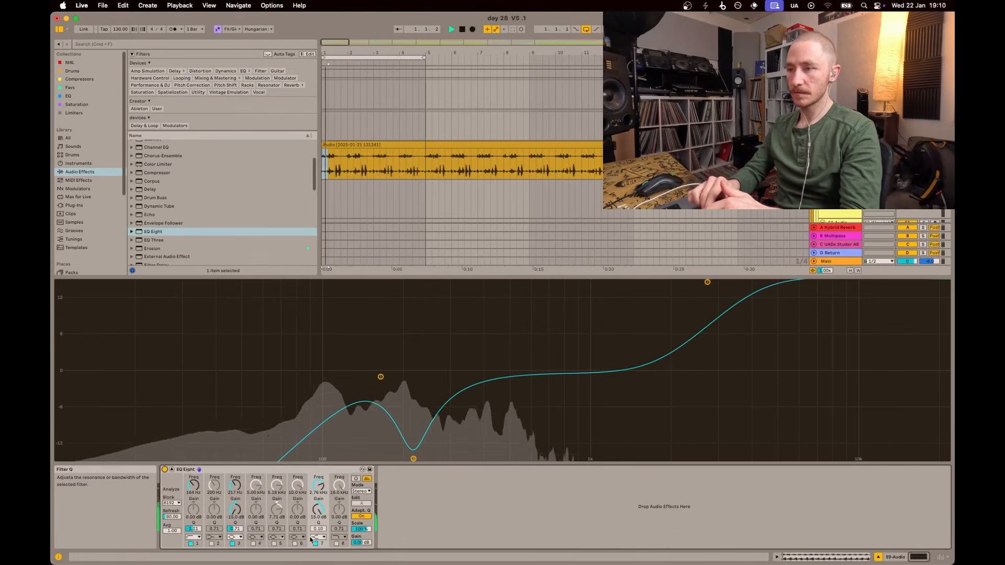
pyautogui.click(302, 536)
pyautogui.click(302, 517)
pyautogui.click(315, 543)
pyautogui.click(295, 544)
pyautogui.moveTo(297, 486)
pyautogui.mouseDown()
pyautogui.moveTo(297, 526)
pyautogui.moveTo(297, 492)
pyautogui.mouseUp()
pyautogui.moveTo(793, 371); pyautogui.dragTo(686, 458)
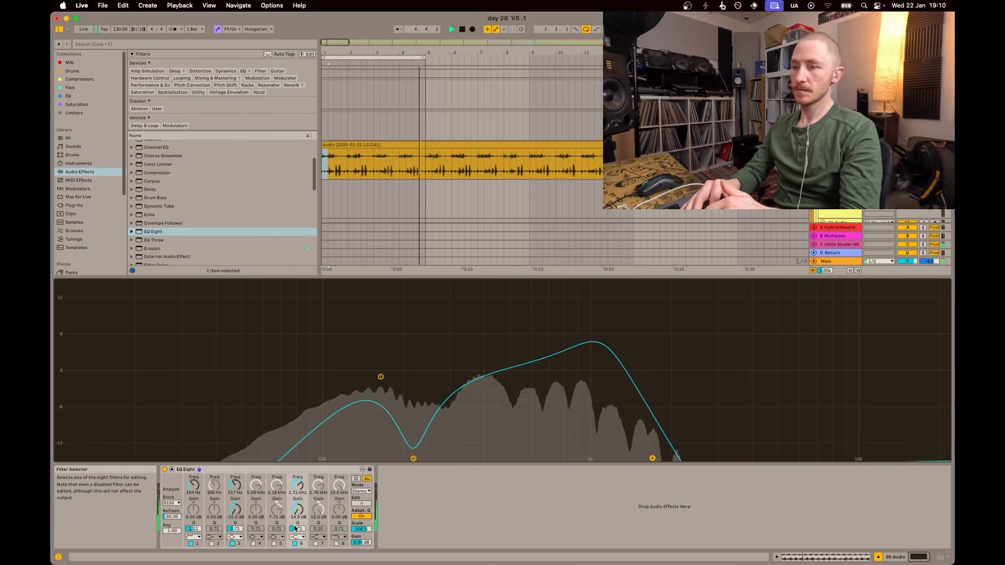
# Step: Lower band 6's Q to 0.14 and shift its cut to about 1.80 kHz, and switch back to the band 7 shelf
pyautogui.moveTo(298, 529); pyautogui.dragTo(297, 560)
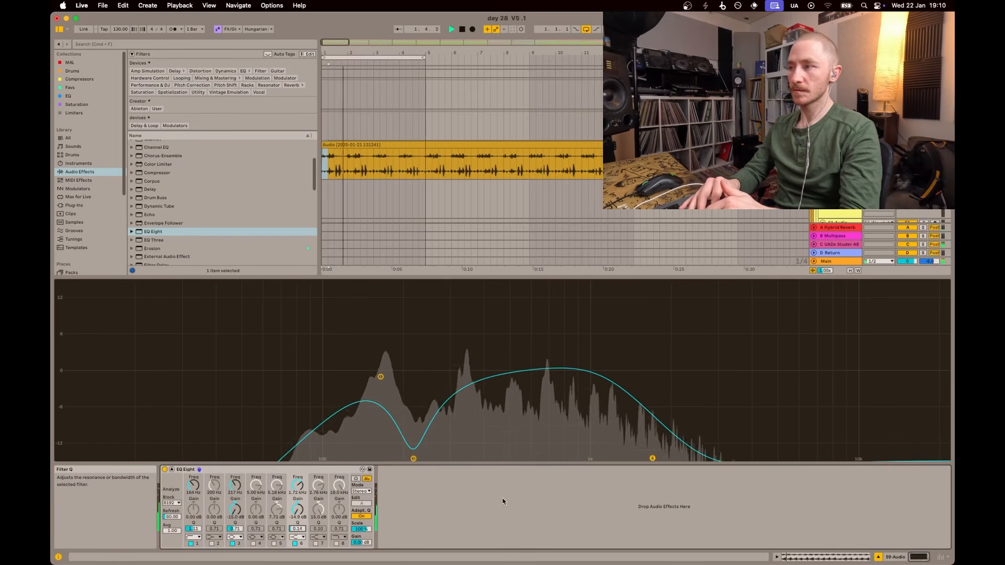
pyautogui.moveTo(652, 459)
pyautogui.mouseDown()
pyautogui.moveTo(705, 448)
pyautogui.moveTo(528, 458)
pyautogui.moveTo(657, 455)
pyautogui.mouseUp()
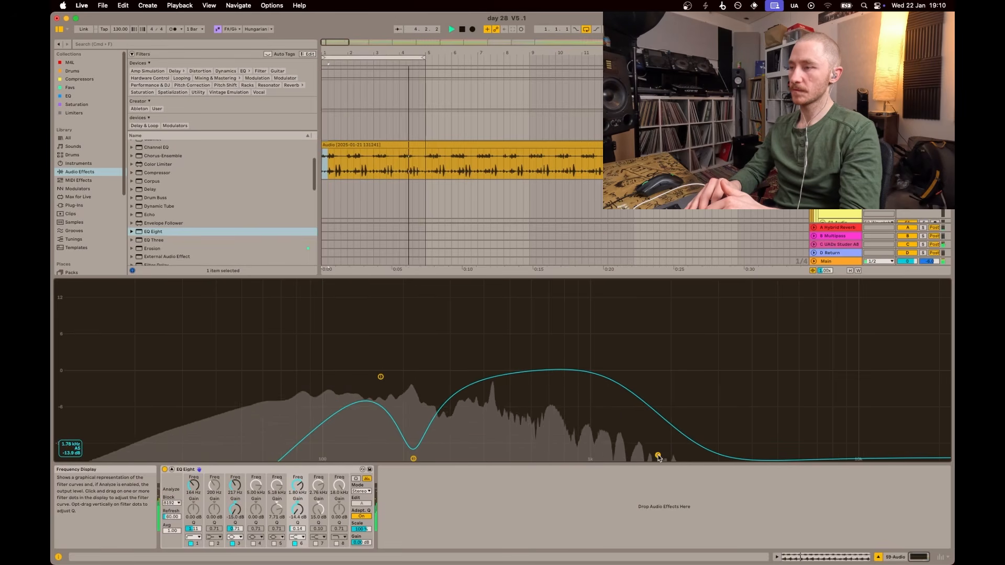
pyautogui.click(294, 544)
pyautogui.click(316, 544)
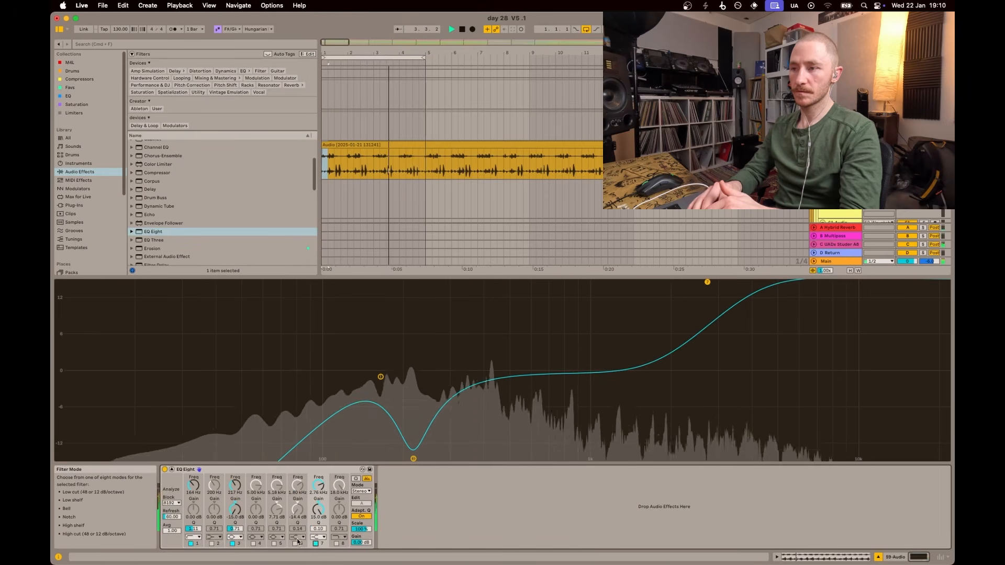
# Step: Enable band 5 as a cut of about 7.1 dB near 1.69 kHz and raise the band 7 shelf's frequency to about 4.84 kHz
pyautogui.click(274, 543)
pyautogui.moveTo(781, 324); pyautogui.dragTo(622, 420)
pyautogui.moveTo(707, 282); pyautogui.dragTo(773, 283)
pyautogui.moveTo(621, 420); pyautogui.dragTo(647, 412)
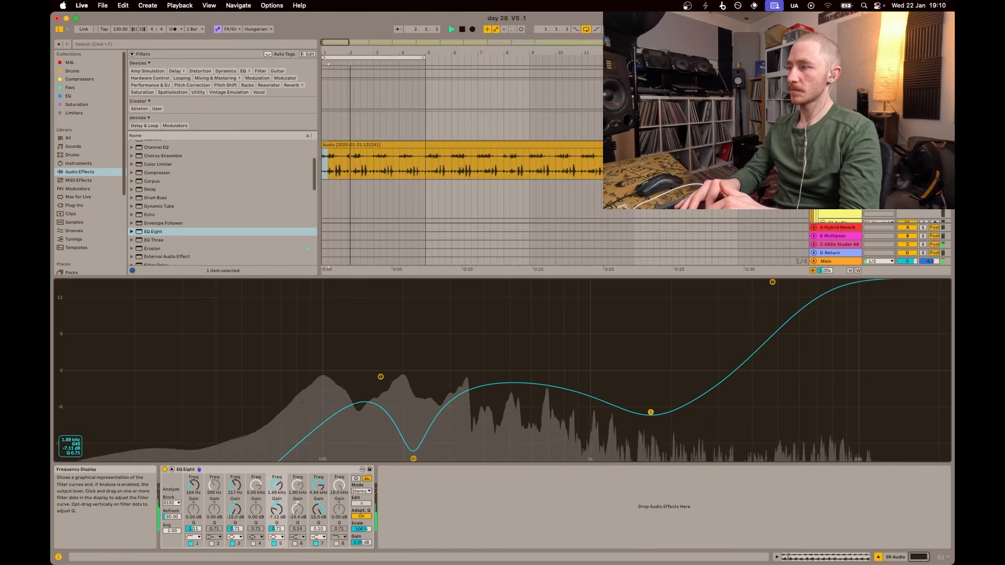
# Step: Compare the sound with band 7's high-shelf boost off and on
pyautogui.click(317, 543)
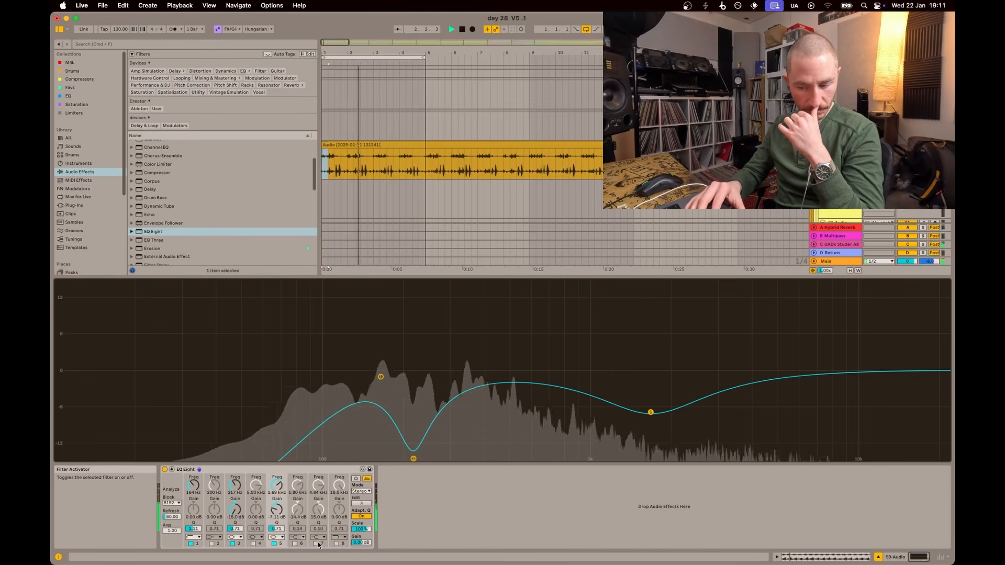
pyautogui.click(317, 544)
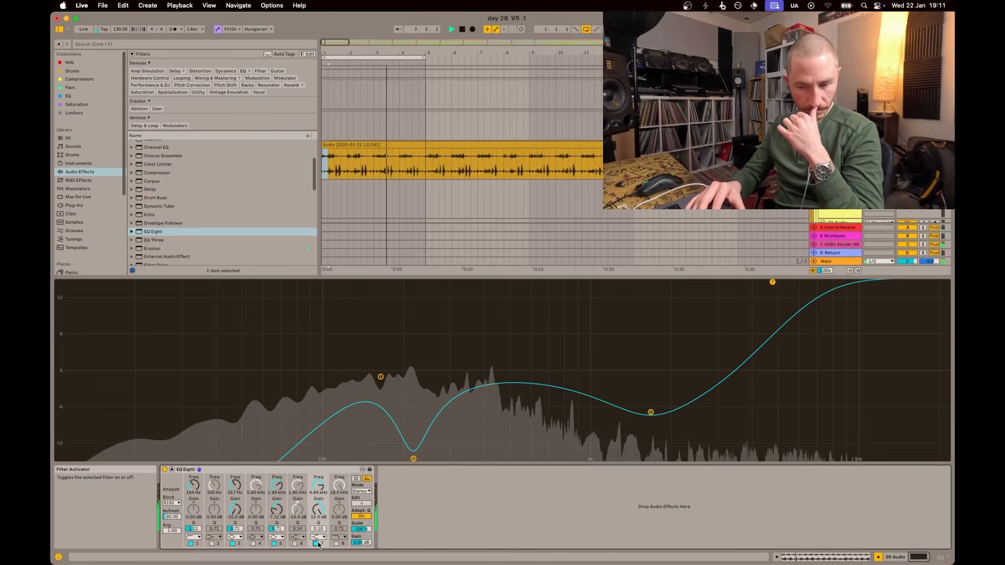
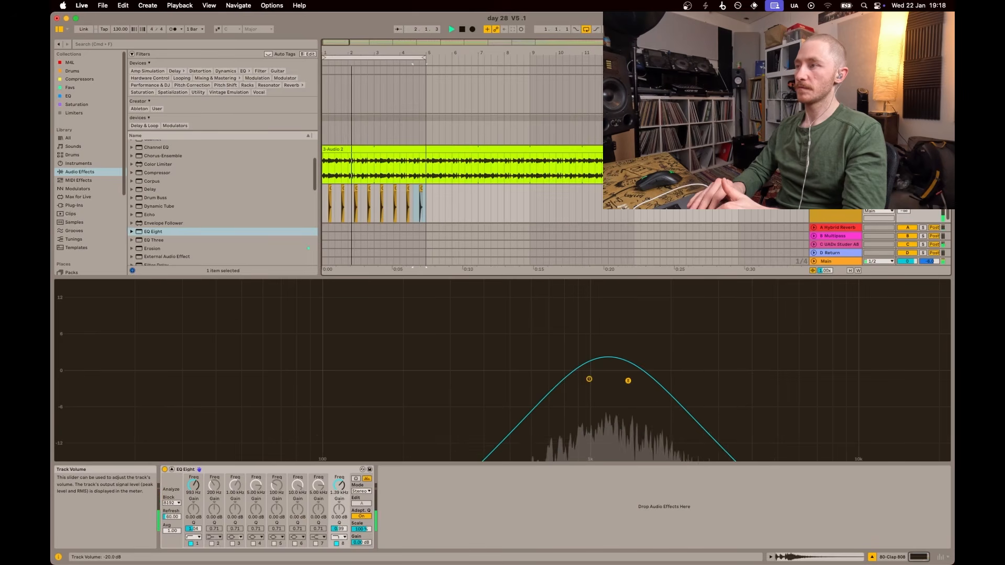
# Step: Collapse the enlarged EQ display and add an Overdrive after the EQ Eight on the Clap 808 track
pyautogui.press('space')
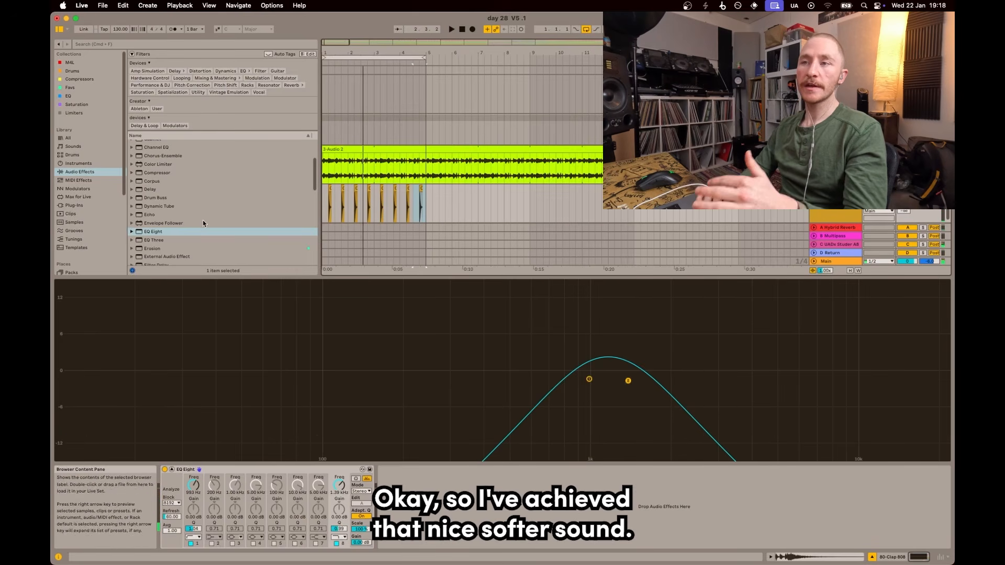
pyautogui.doubleClick(199, 302)
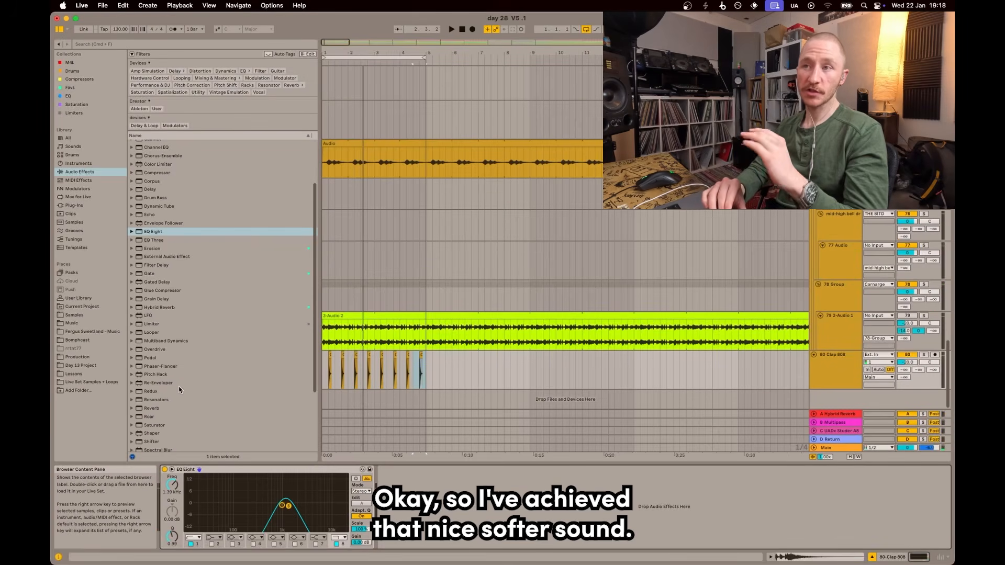
pyautogui.scroll(-3, 184, 392)
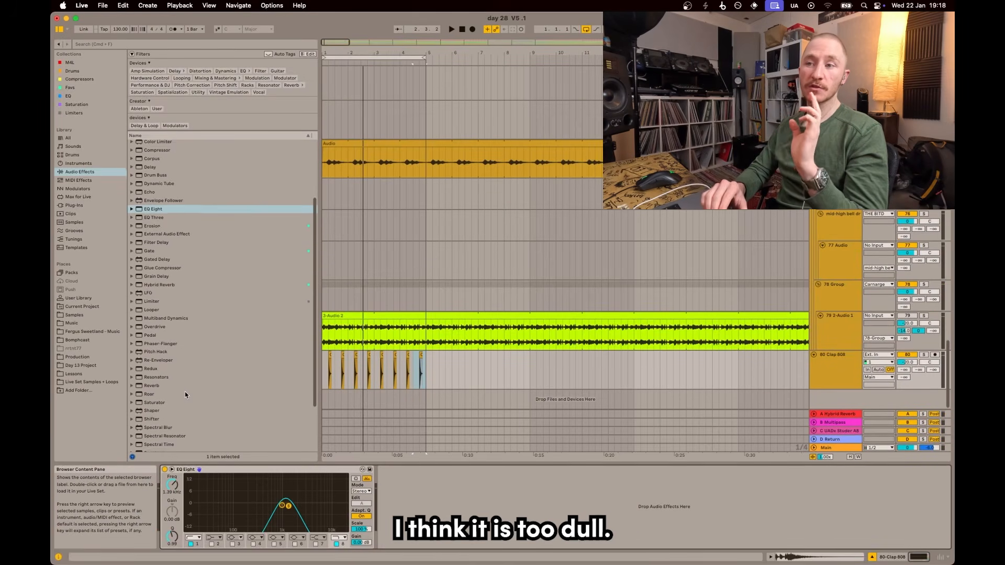
pyautogui.doubleClick(168, 322)
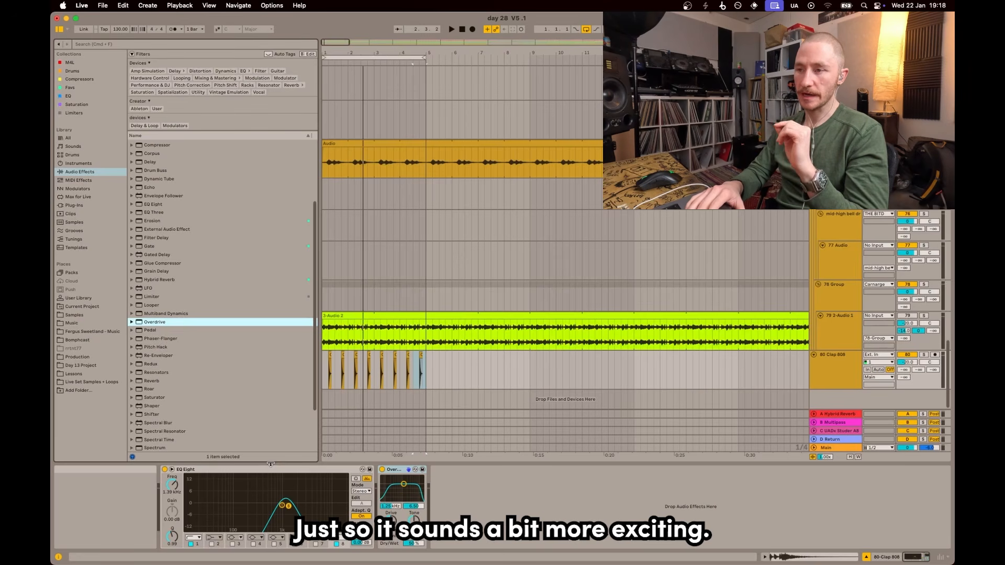
# Step: Adjust the Clap 808 track's volume to about -15.7 dB while listening to the overdriven clap
pyautogui.press('space')
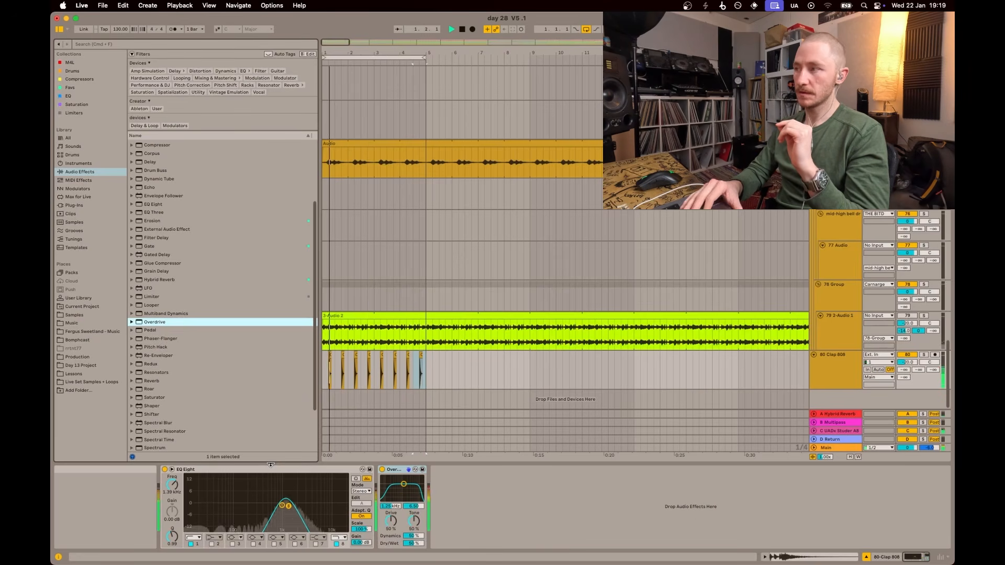
pyautogui.click(906, 362)
pyautogui.moveTo(907, 362); pyautogui.dragTo(906, 372)
pyautogui.press('space')
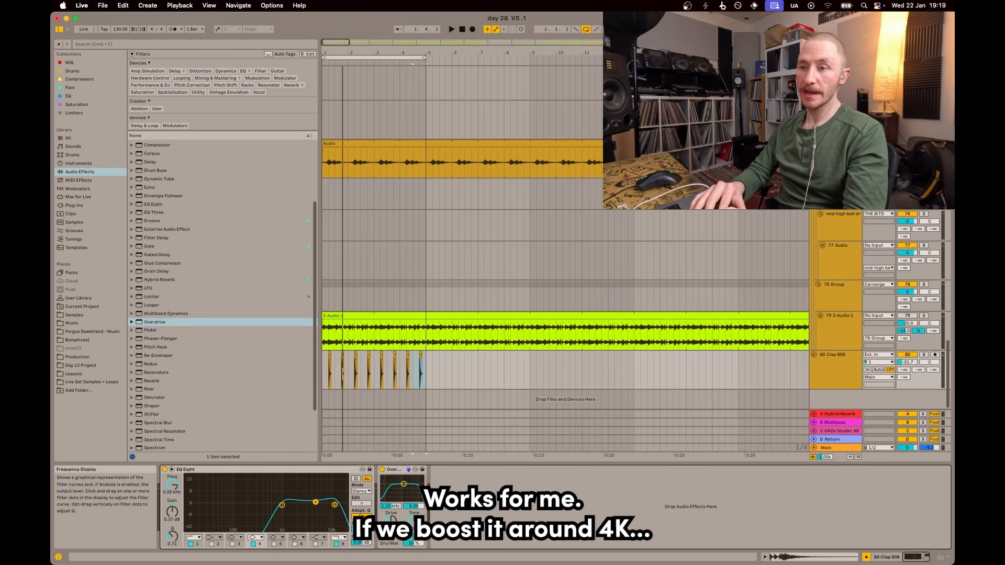
# Step: Boost band 4 of the clap's EQ by about 3.1 dB near 3.67 kHz and lower the band 8 high-cut frequency
pyautogui.moveTo(315, 502); pyautogui.dragTo(313, 499)
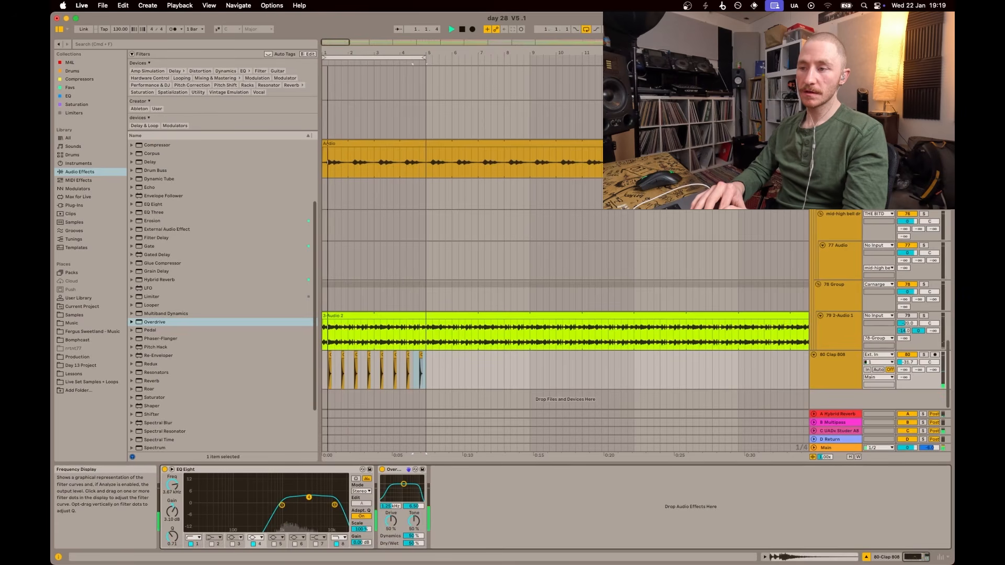
pyautogui.moveTo(334, 505); pyautogui.dragTo(315, 509)
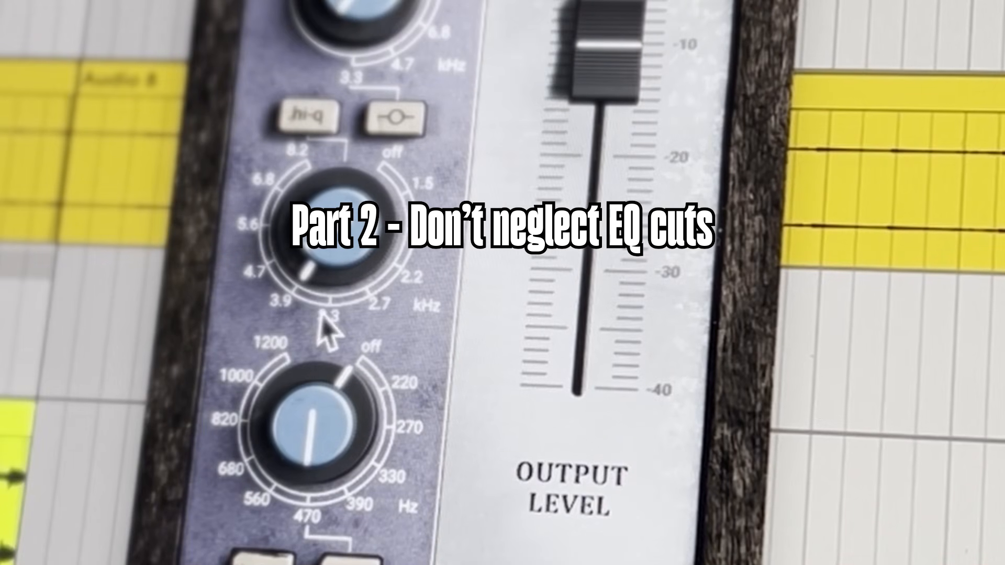
# Step: Examine the low-mid dip in the DS Kick's EQ Eight in the enlarged display, and collapse it again
pyautogui.click(244, 272)
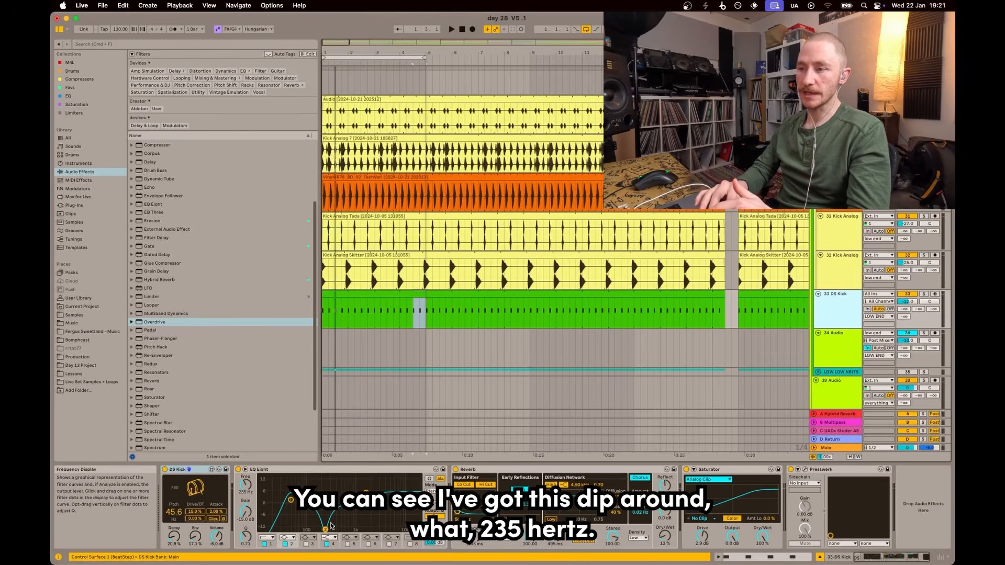
pyautogui.click(429, 478)
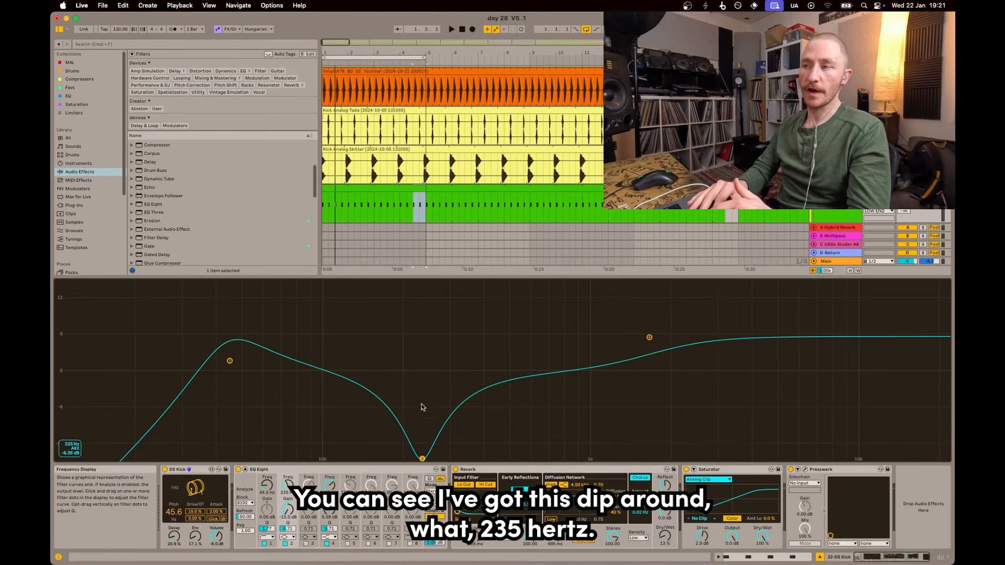
pyautogui.press('alt+super+e')
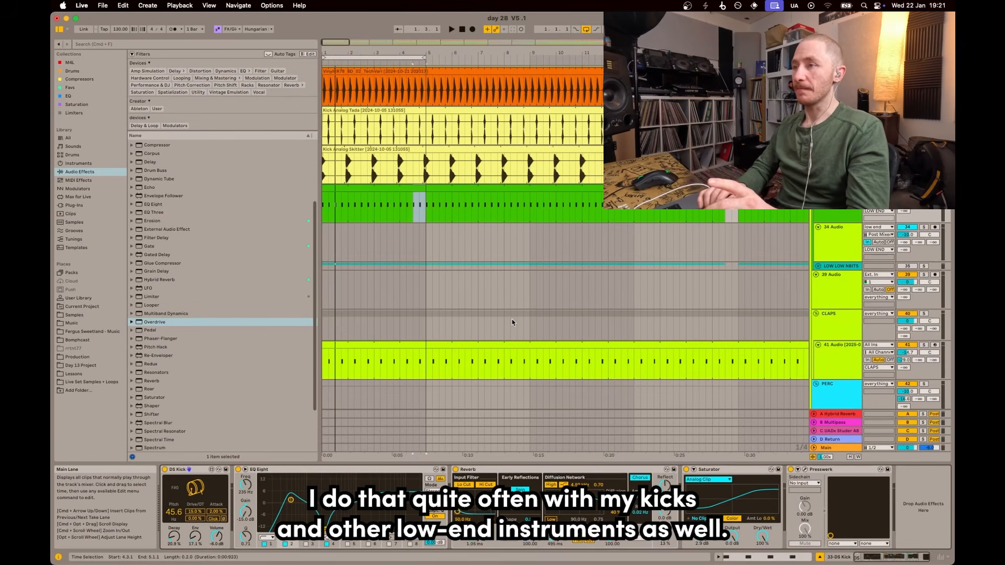
# Step: Look through the effect chains of the Kick Analog Skitter, other low-end and further tracks to examine their EQ cuts
pyautogui.scroll(3, 512, 322)
pyautogui.click(838, 211)
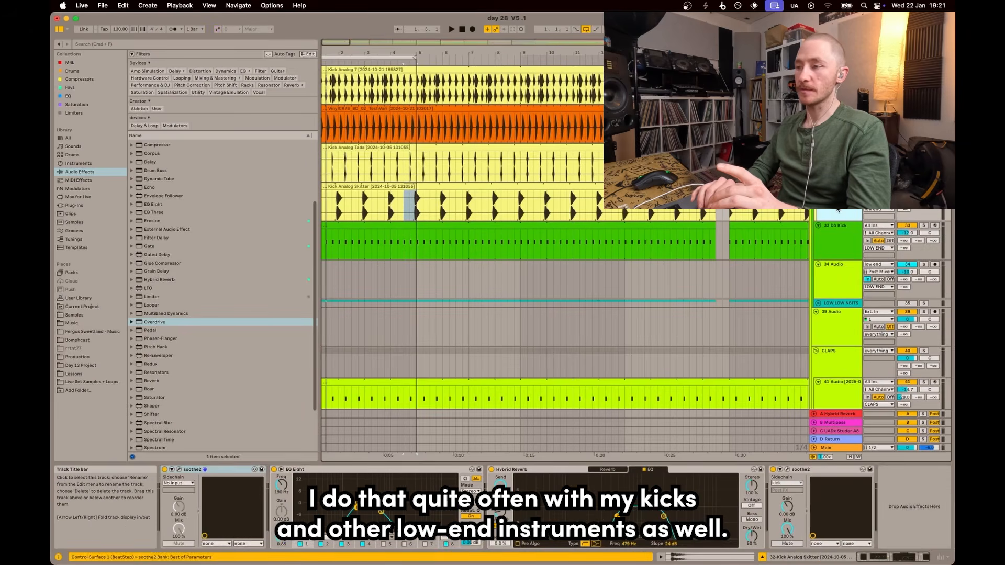
pyautogui.press('Down')
pyautogui.press('Down')
pyautogui.press('Down')
pyautogui.press('Down')
pyautogui.press('Down')
pyautogui.press('Down')
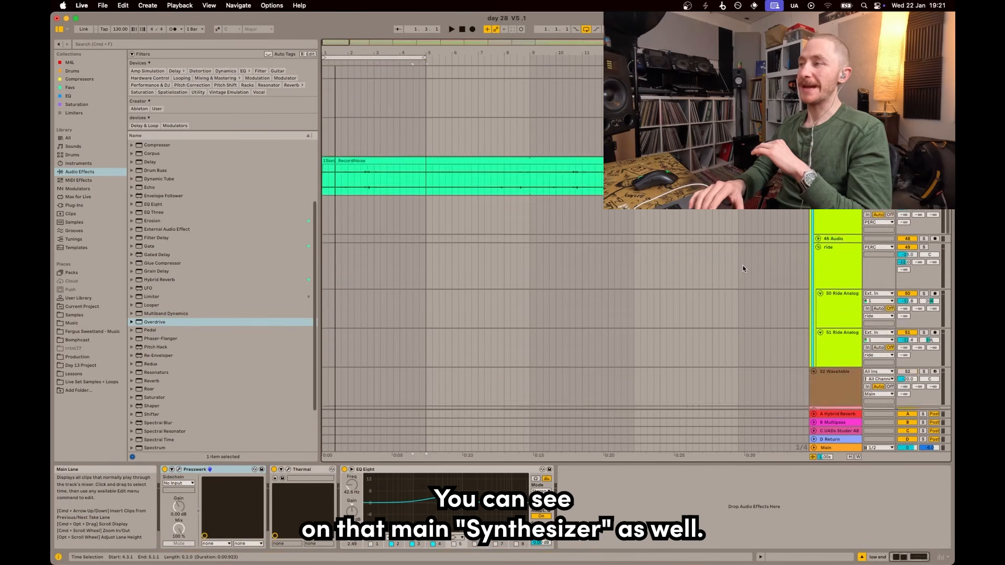
pyautogui.scroll(-5, 742, 269)
pyautogui.click(832, 251)
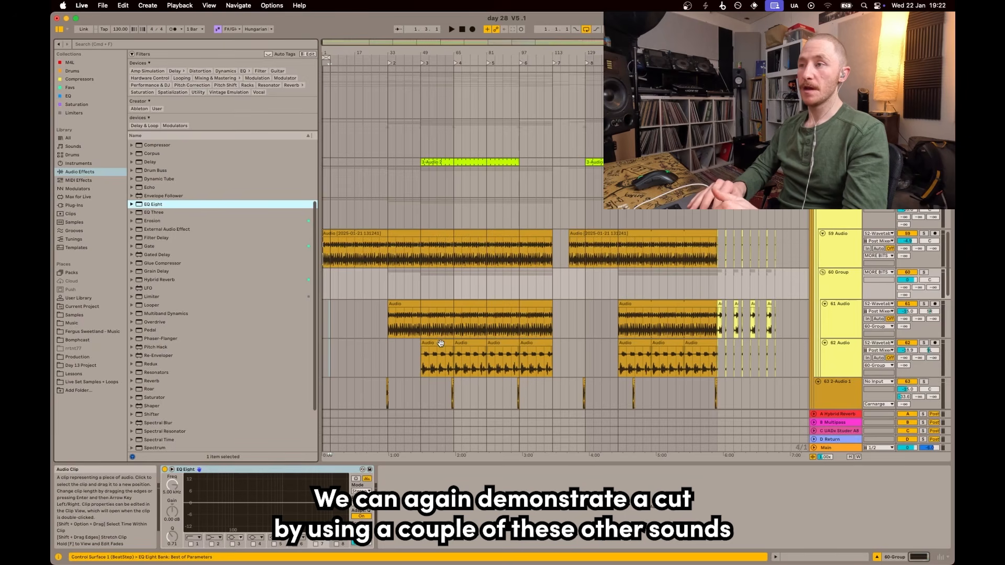
# Step: Copy the 16-bar section of the 61 Audio and 62 Audio clips from bar 49 to the start of the arrangement
pyautogui.click(419, 313)
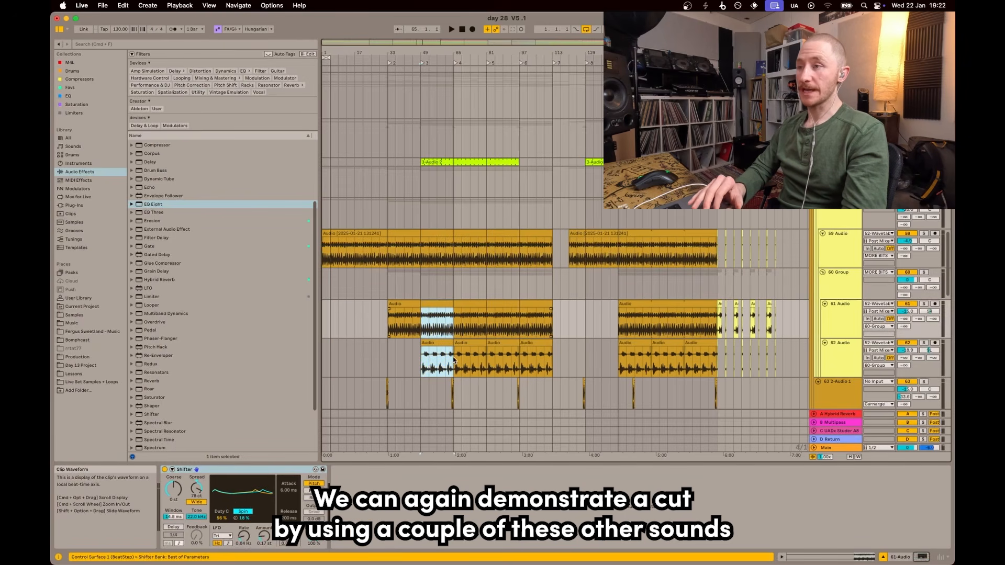
pyautogui.moveTo(453, 360); pyautogui.dragTo(454, 360)
pyautogui.scroll(1, 324, 311)
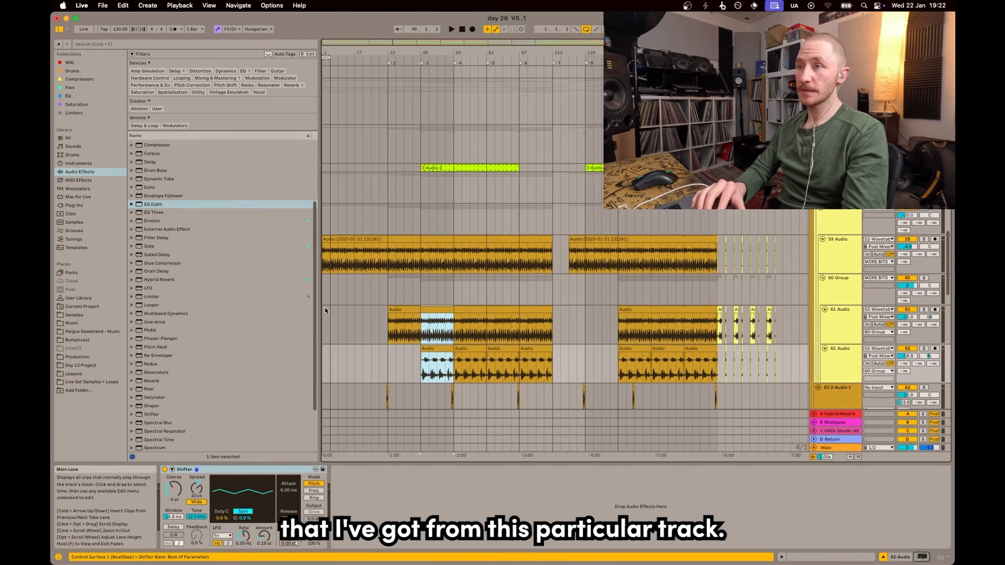
pyautogui.click(325, 311)
pyautogui.press('super+v')
# Step: Solo the 60 Group, play the copied section and view its spectrum in the enlarged EQ Eight display
pyautogui.click(849, 291)
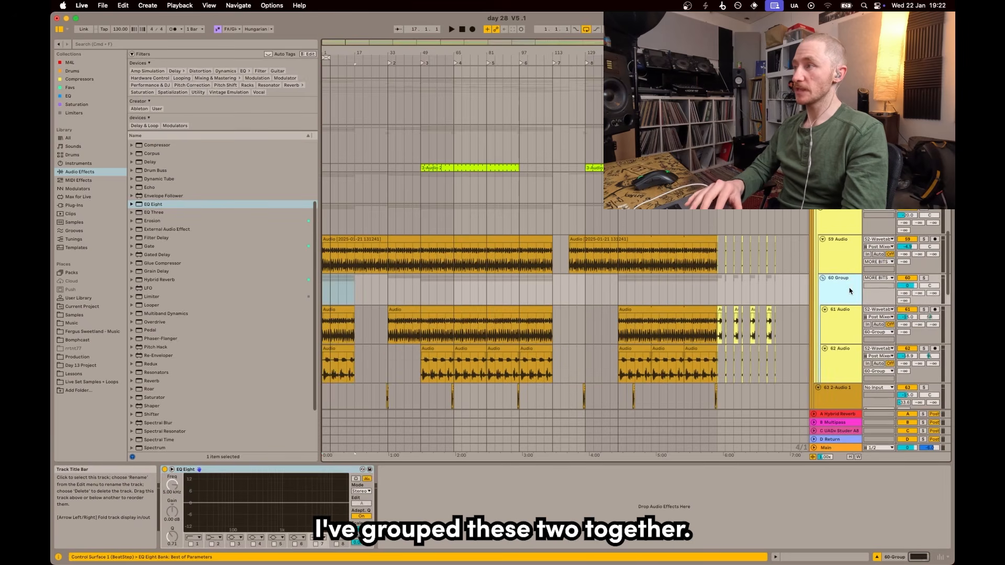
pyautogui.click(923, 278)
pyautogui.press('space')
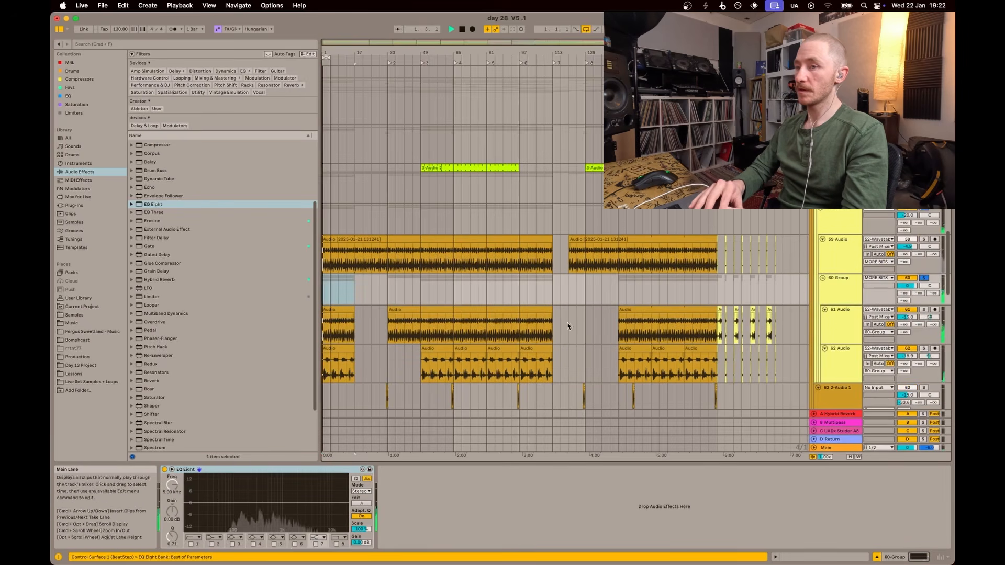
pyautogui.doubleClick(286, 484)
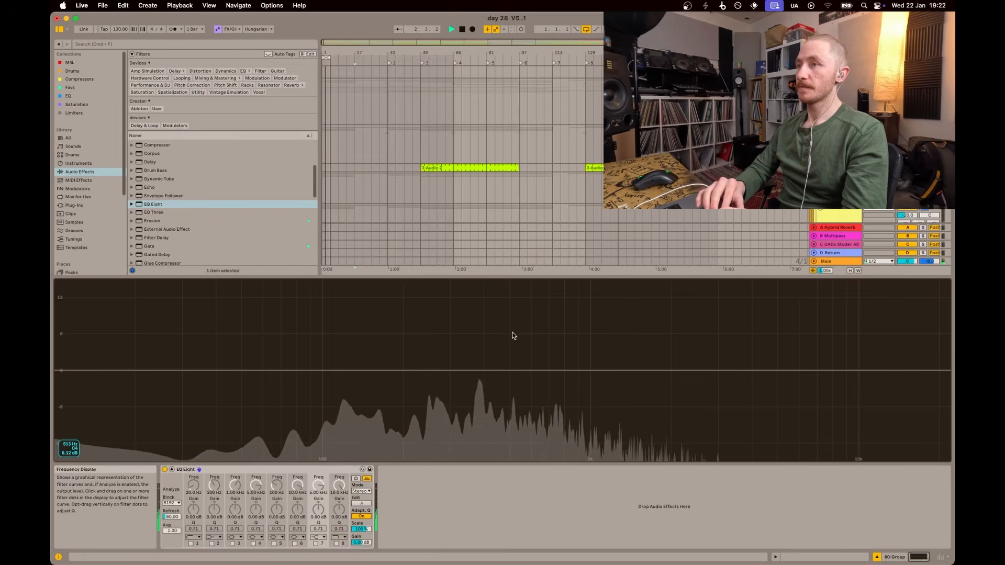
pyautogui.press('space')
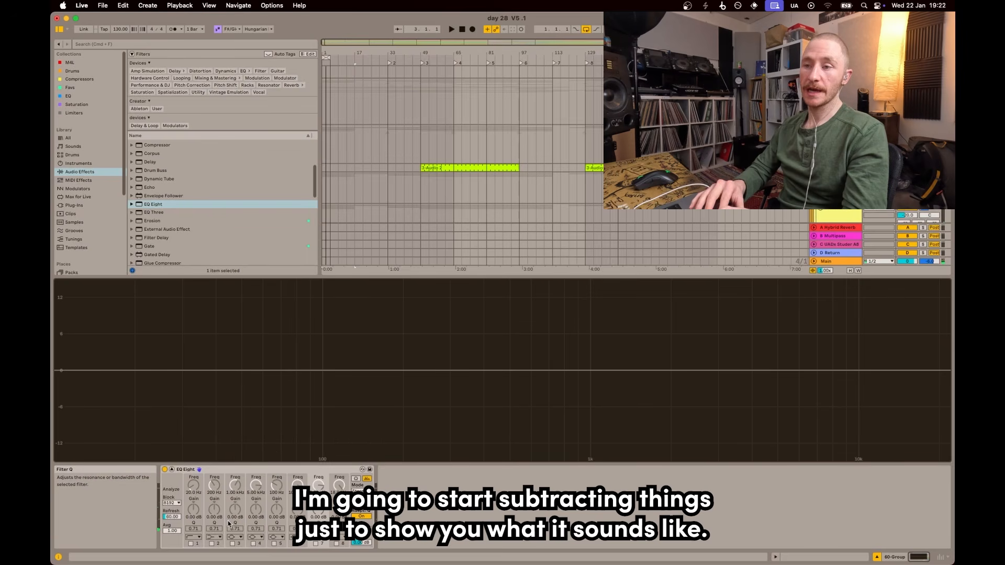
# Step: Enable band 1 of the 60 Group's EQ Eight as a low cut just below 80 Hz and start playback
pyautogui.click(191, 544)
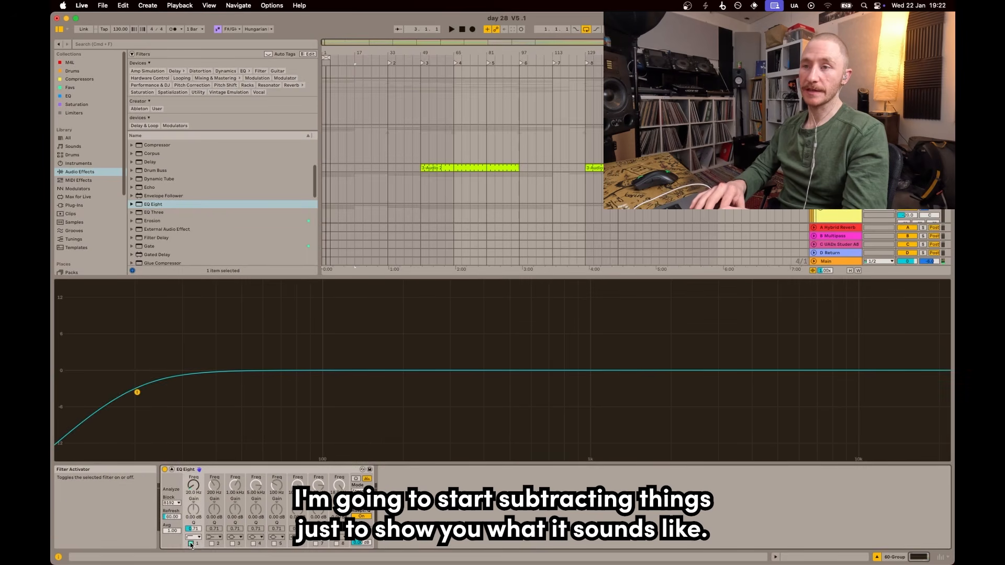
pyautogui.click(136, 393)
pyautogui.moveTo(138, 392); pyautogui.dragTo(291, 386)
pyautogui.press('space')
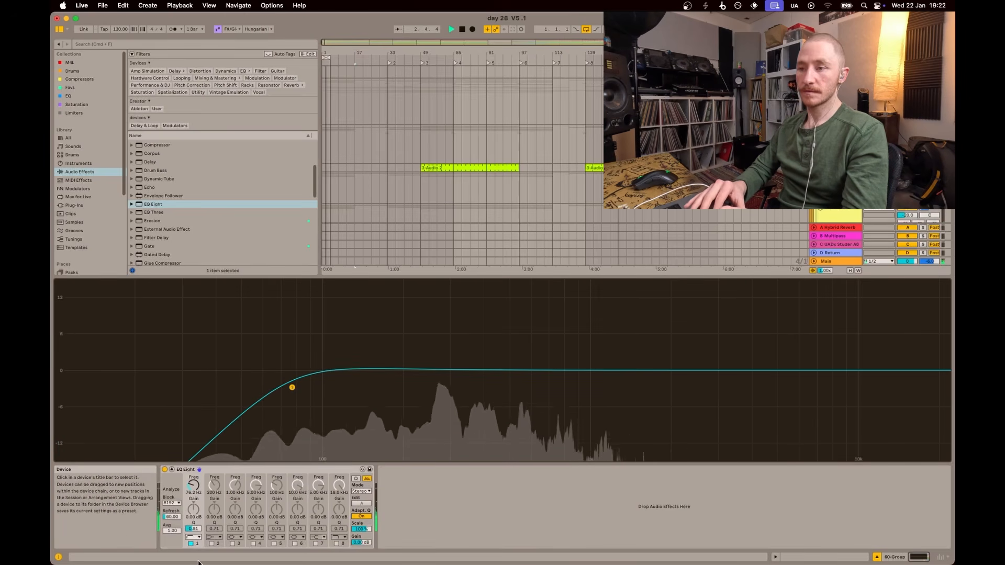
# Step: Cut band 3 of the 60 Group's EQ by 15 dB near 356 Hz and collapse the enlarged display
pyautogui.click(590, 370)
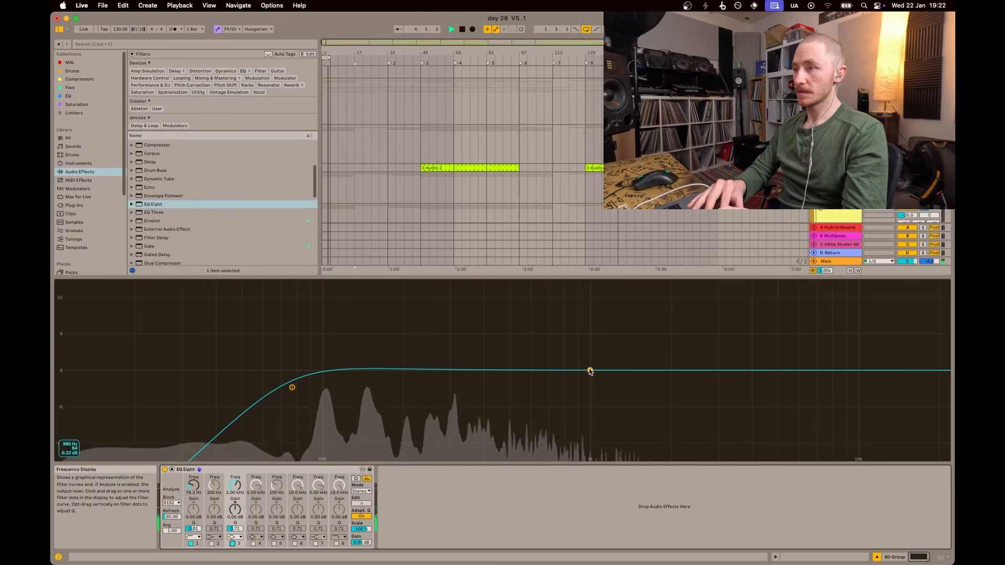
pyautogui.moveTo(590, 370); pyautogui.dragTo(502, 436)
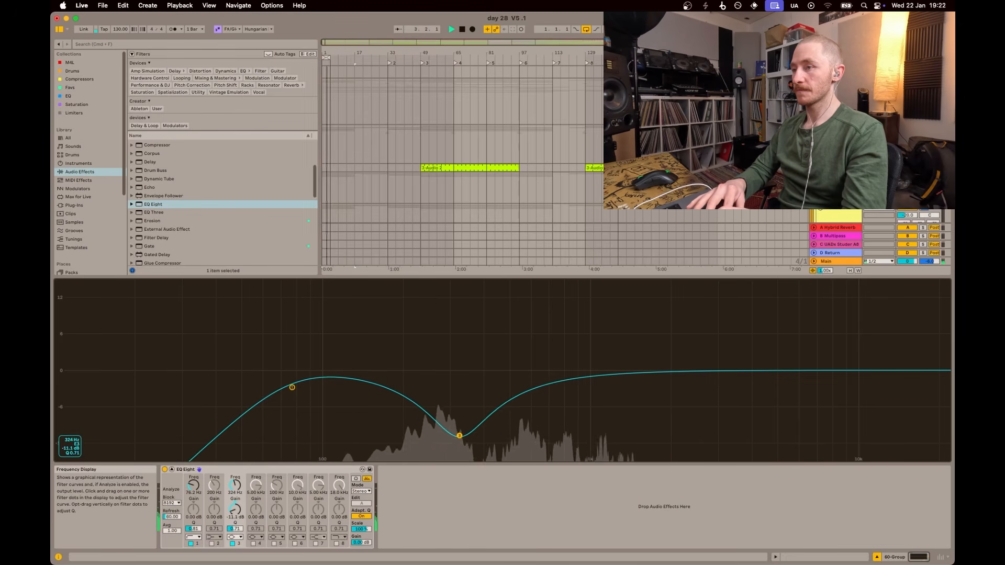
pyautogui.moveTo(459, 437)
pyautogui.mouseDown()
pyautogui.moveTo(459, 292)
pyautogui.moveTo(453, 444)
pyautogui.mouseUp()
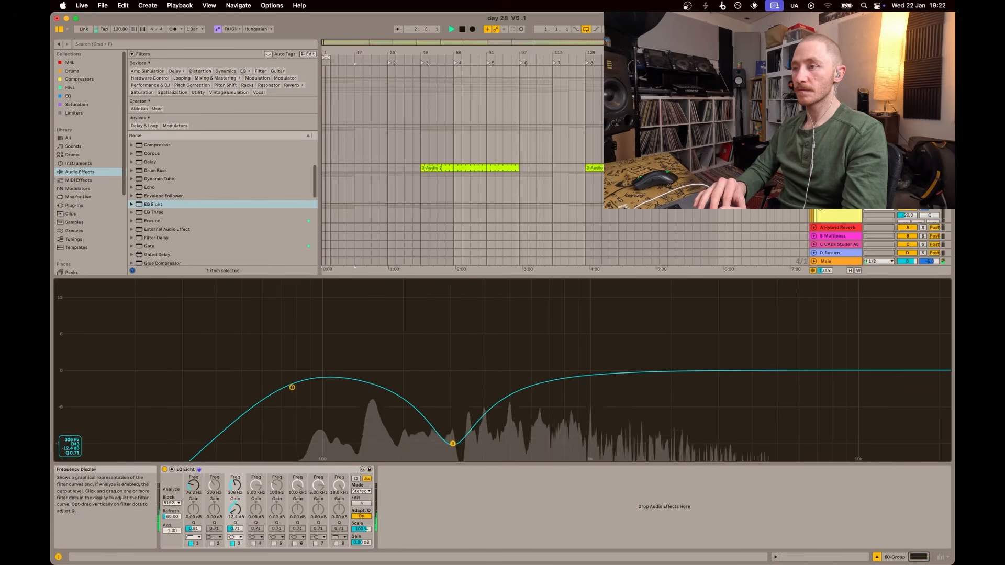
pyautogui.moveTo(452, 443); pyautogui.dragTo(470, 458)
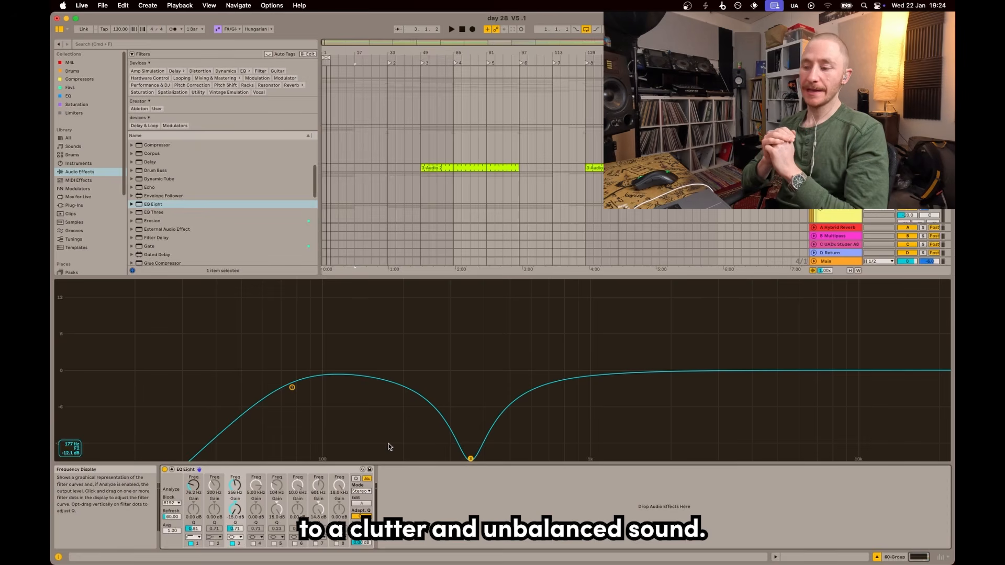
pyautogui.click(442, 316)
pyautogui.press('Escape')
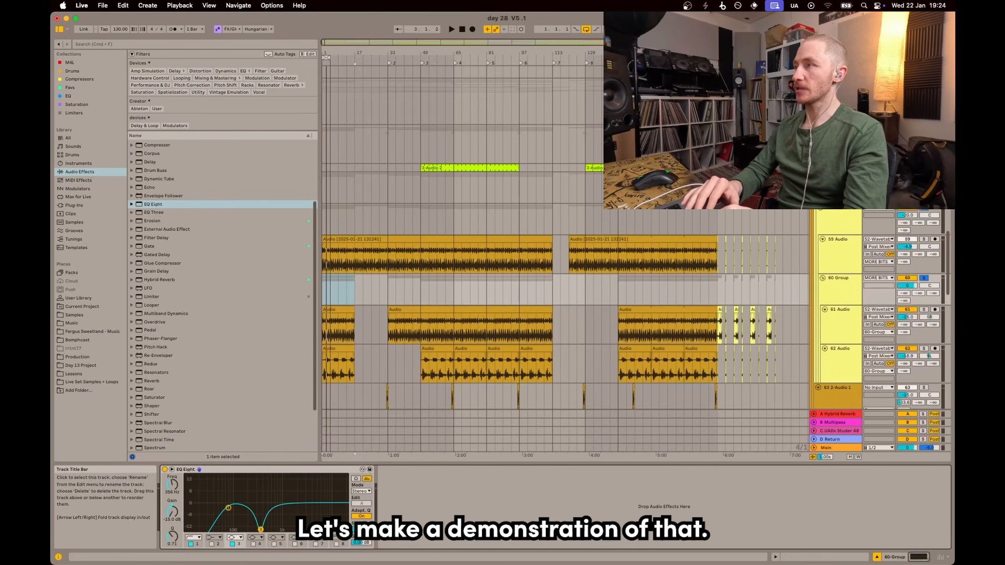
# Step: Solo the CARNARGE group, play its synthesizer loop and enlarge its EQ Eight display
pyautogui.click(840, 177)
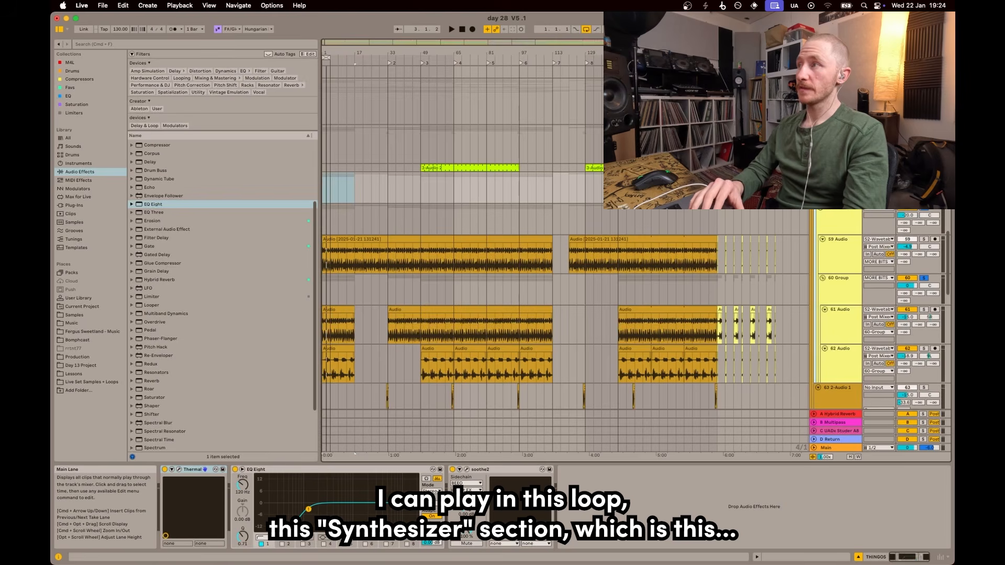
pyautogui.click(839, 130)
pyautogui.scroll(-10, 565, 322)
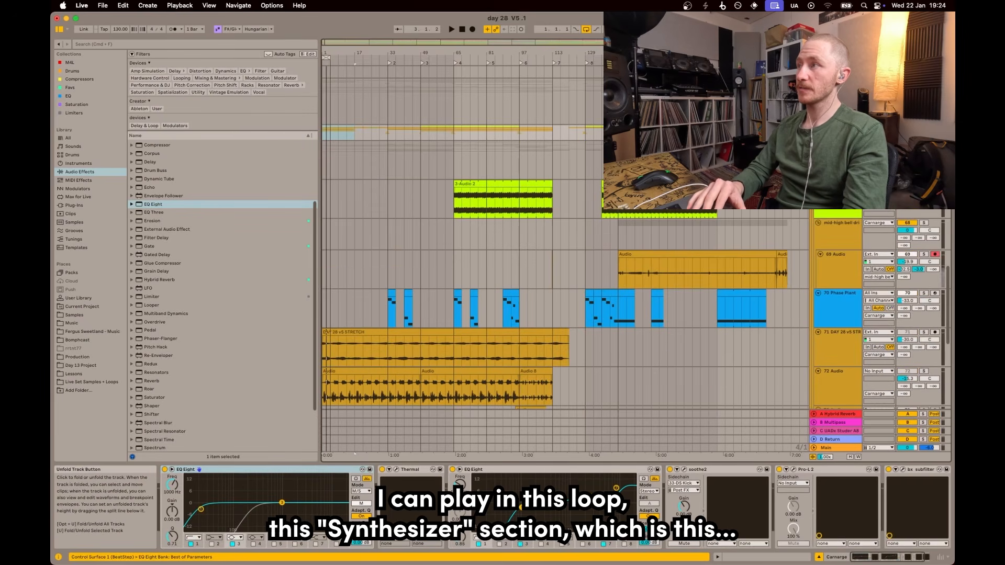
pyautogui.click(924, 82)
pyautogui.press('space')
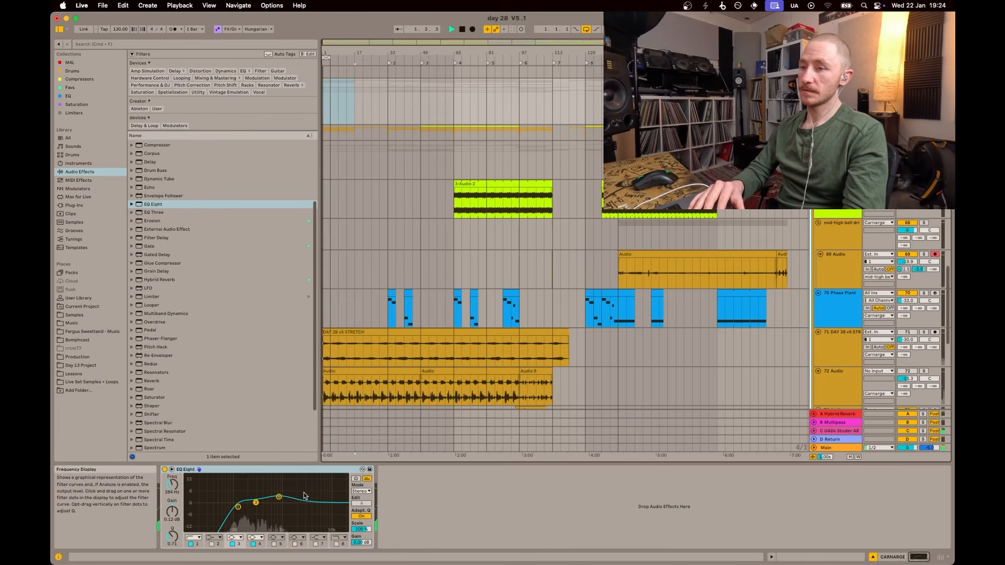
pyautogui.click(172, 469)
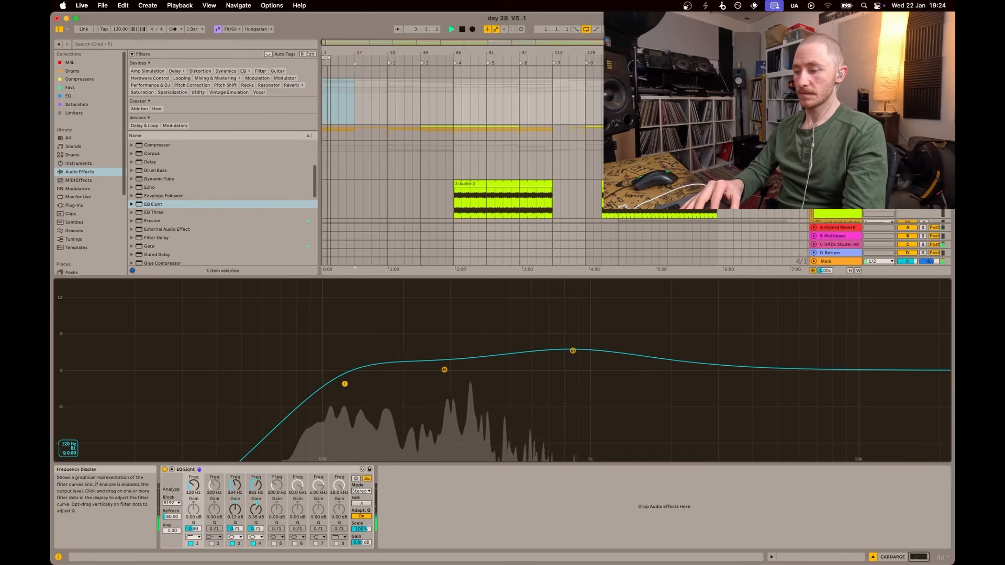
# Step: Sweep the CARNARGE EQ's band 1 low cut upward with raised resonance while listening, ending near 288 Hz
pyautogui.moveTo(344, 384); pyautogui.dragTo(346, 378)
pyautogui.moveTo(340, 343); pyautogui.dragTo(474, 291)
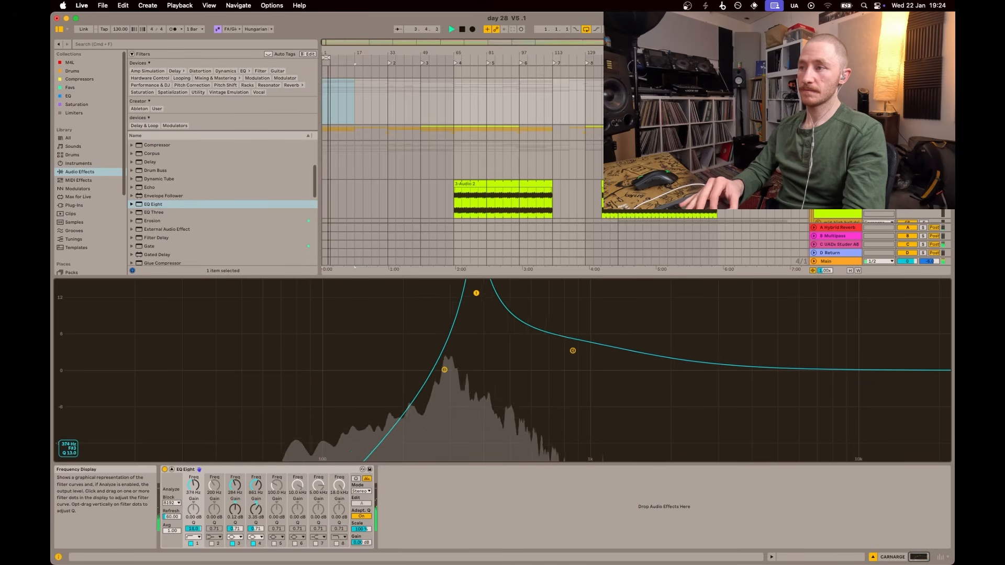
pyautogui.moveTo(470, 358); pyautogui.dragTo(565, 327)
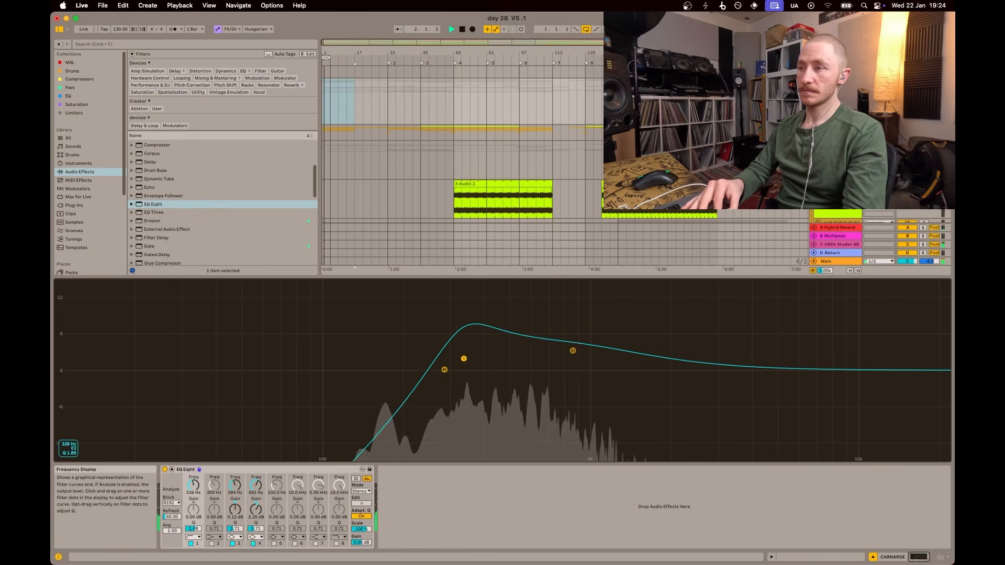
pyautogui.moveTo(458, 359); pyautogui.dragTo(445, 360)
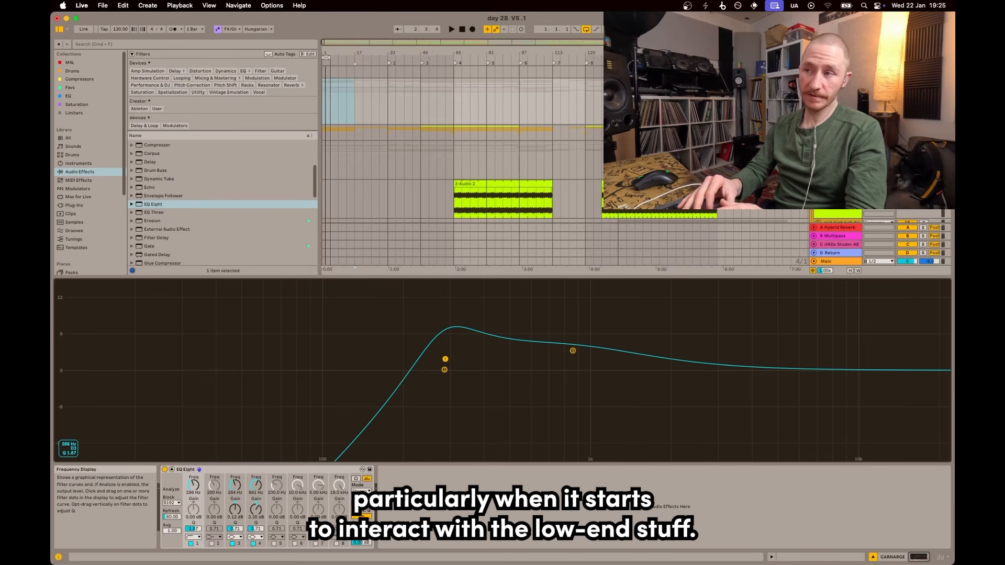
pyautogui.press('space')
# Step: Lower the band 1 low cut to about 114 Hz and move band 4 to about 1.53 kHz at -0.41 dB
pyautogui.moveTo(439, 356); pyautogui.dragTo(339, 381)
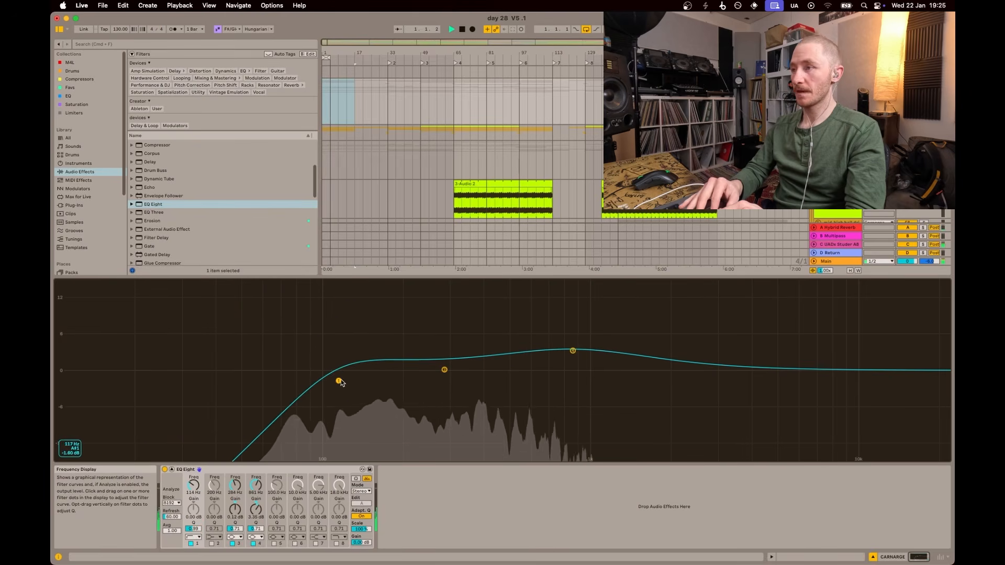
pyautogui.moveTo(573, 351); pyautogui.dragTo(639, 373)
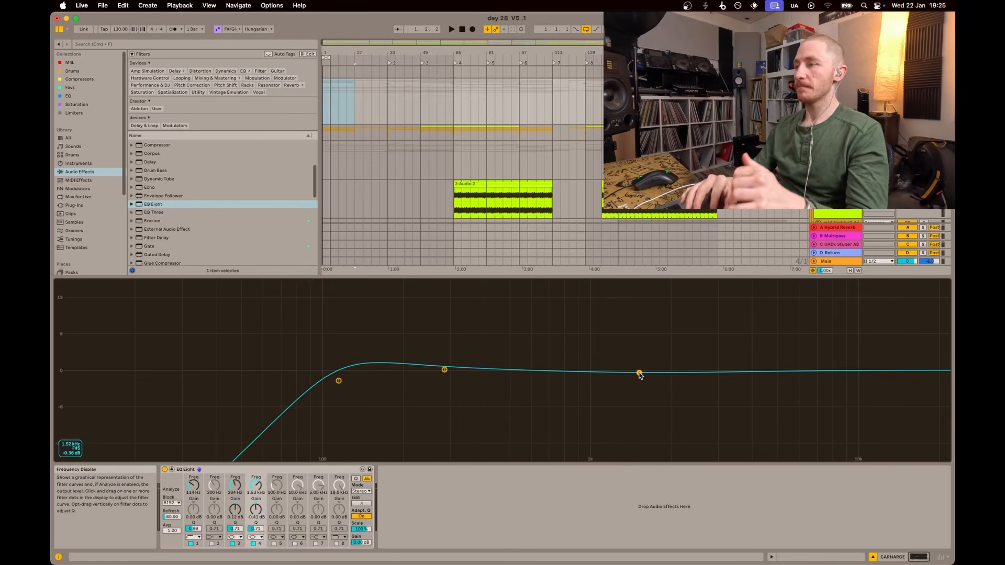
pyautogui.press('Escape')
# Step: Play the perc group from bar 49 and lower its mid-channel EQ band 1 low cut to 93.8 Hz
pyautogui.scroll(5, 746, 212)
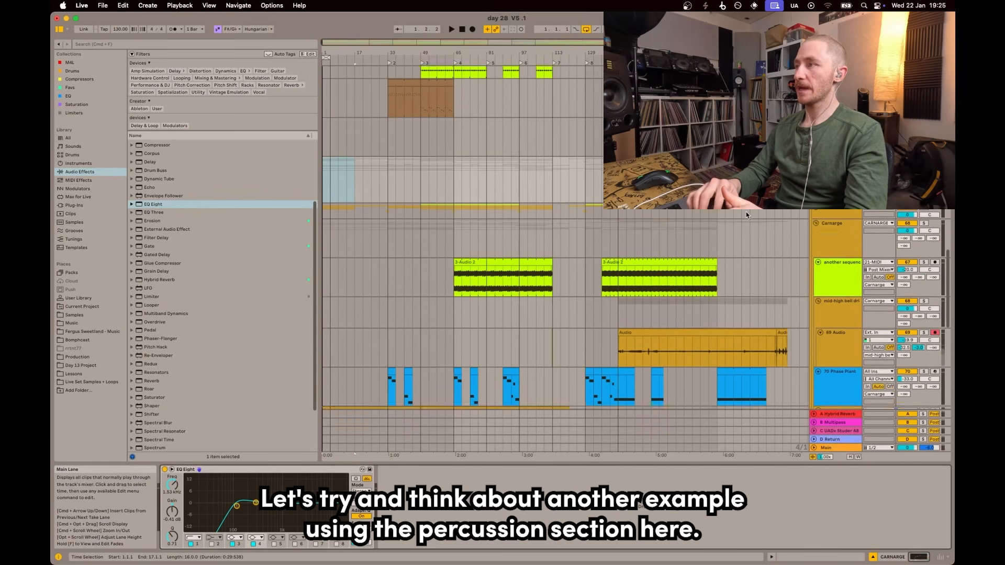
pyautogui.click(814, 243)
pyautogui.scroll(-5, 818, 225)
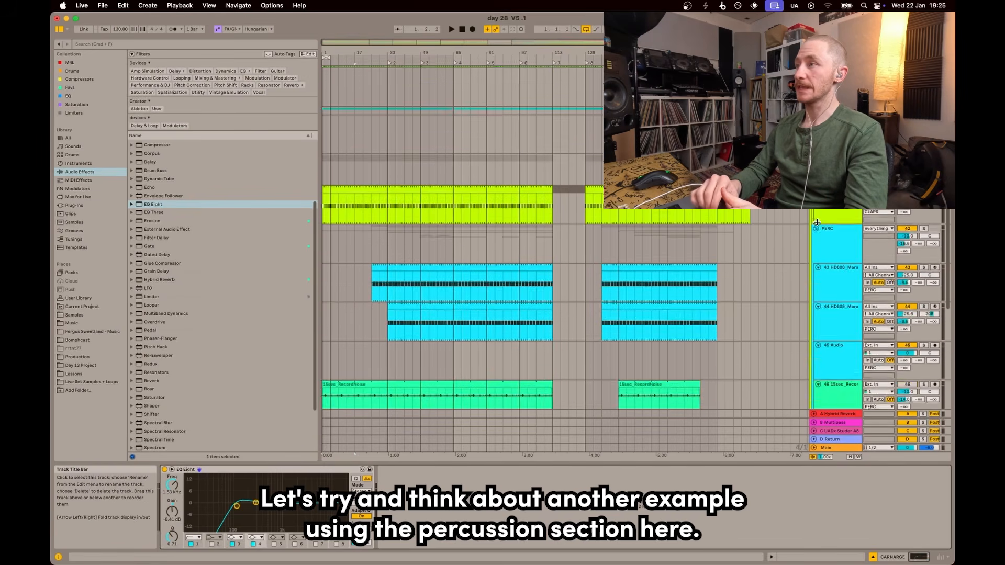
pyautogui.scroll(6, 818, 226)
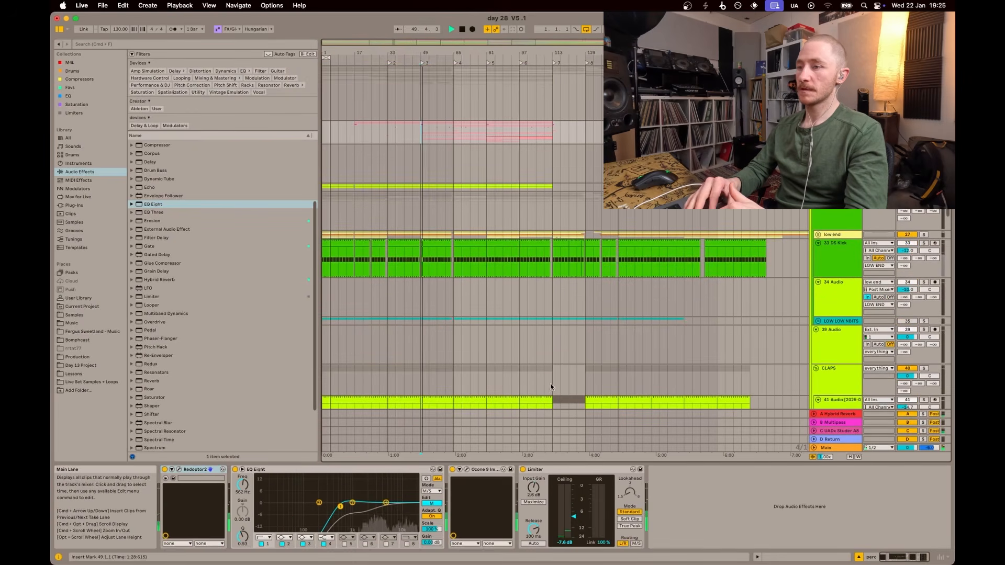
pyautogui.moveTo(340, 506); pyautogui.dragTo(303, 504)
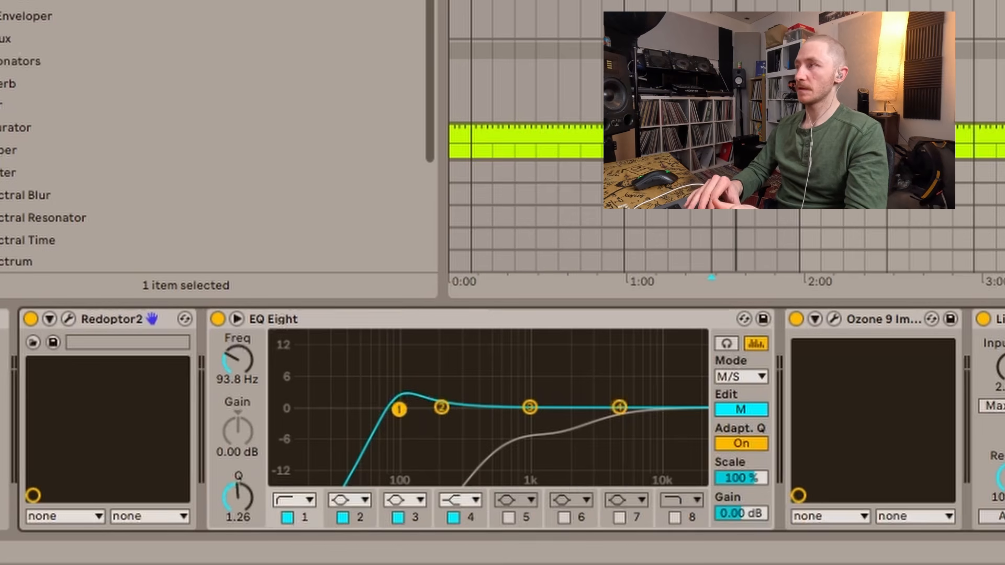
# Step: Resume playback and raise the perc EQ's band 1 low cut to 495 Hz with a Q of 0.82
pyautogui.press('space')
pyautogui.press('Up')
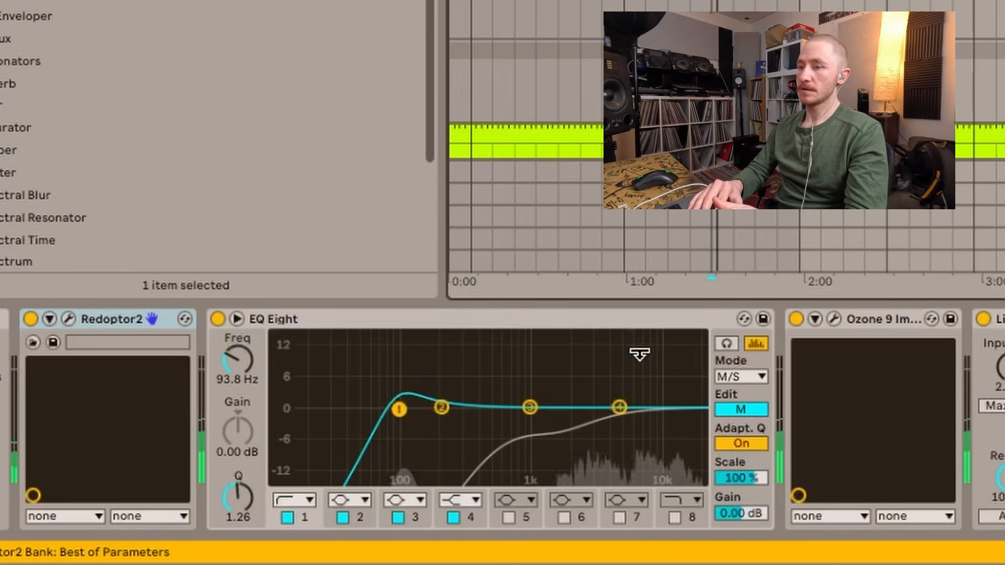
pyautogui.moveTo(399, 410); pyautogui.dragTo(491, 420)
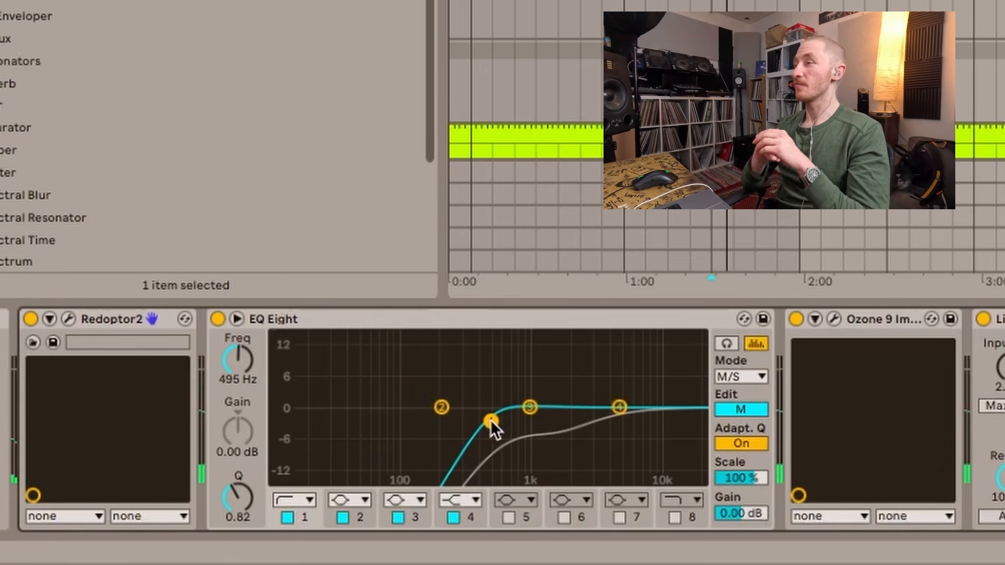